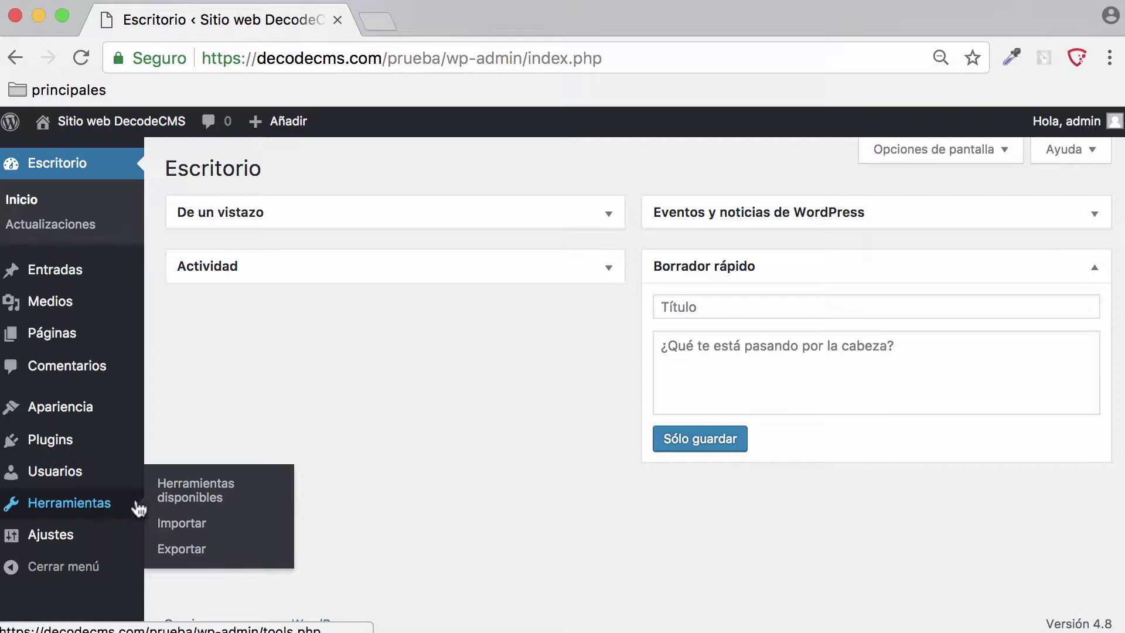
- Go to Herramientas disponibles from the admin sidebar's Herramientas menu
{"action": "left_click", "coordinate": [199, 491]}
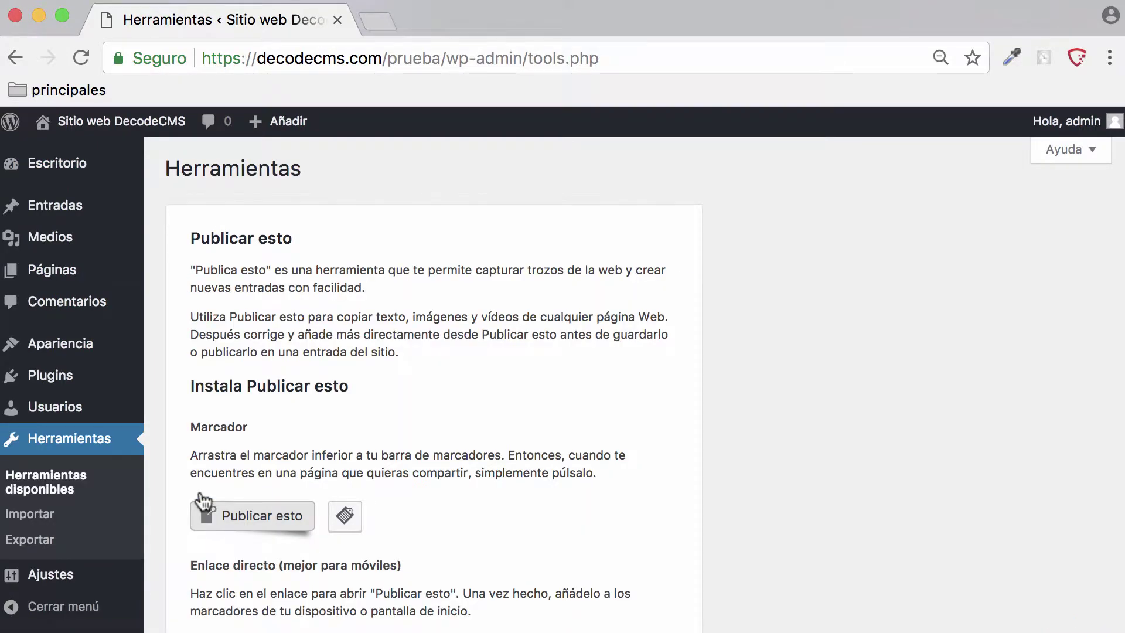
- Drag the Publicar esto bookmarklet from the Tools page onto Chrome's bookmarks bar
{"action": "scroll", "coordinate": [588, 402], "scroll_direction": "down", "scroll_amount": 5}
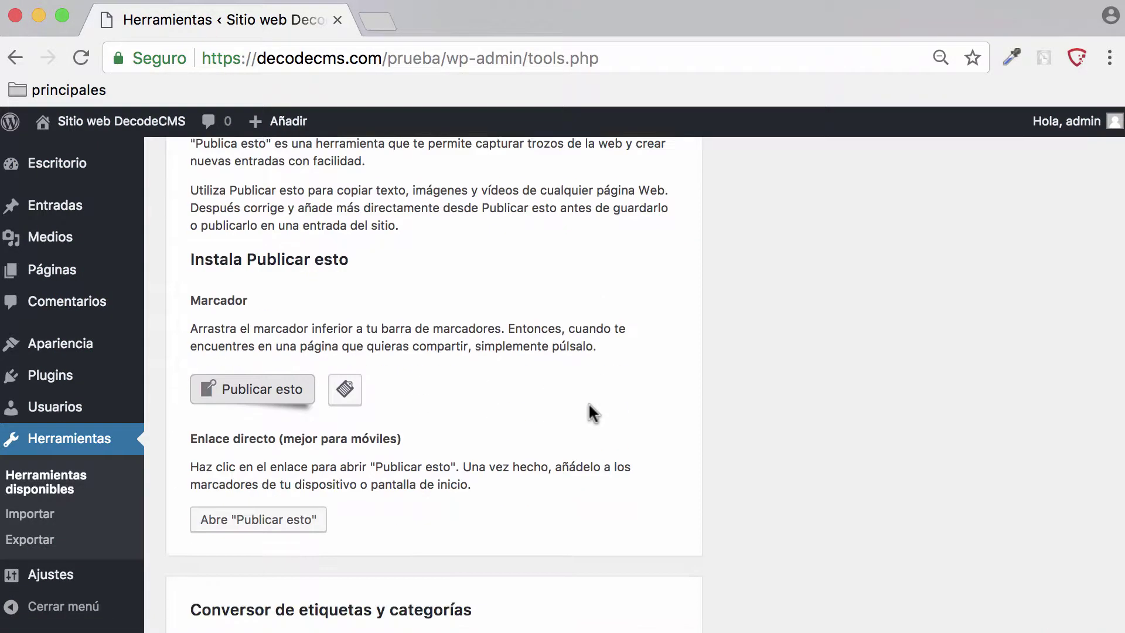
{"action": "scroll", "coordinate": [588, 401], "scroll_direction": "up", "scroll_amount": 5}
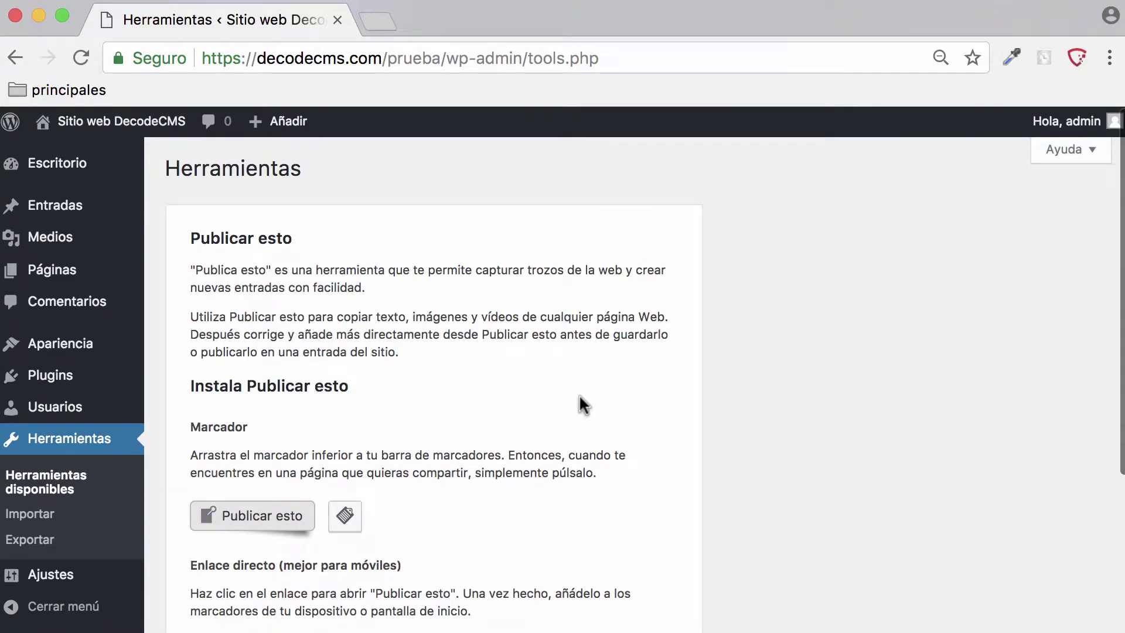
{"action": "scroll", "coordinate": [566, 375], "scroll_direction": "down", "scroll_amount": 4}
{"action": "scroll", "coordinate": [545, 363], "scroll_direction": "up", "scroll_amount": 4}
{"action": "left_click_drag", "start_coordinate": [194, 224], "coordinate": [387, 240]}
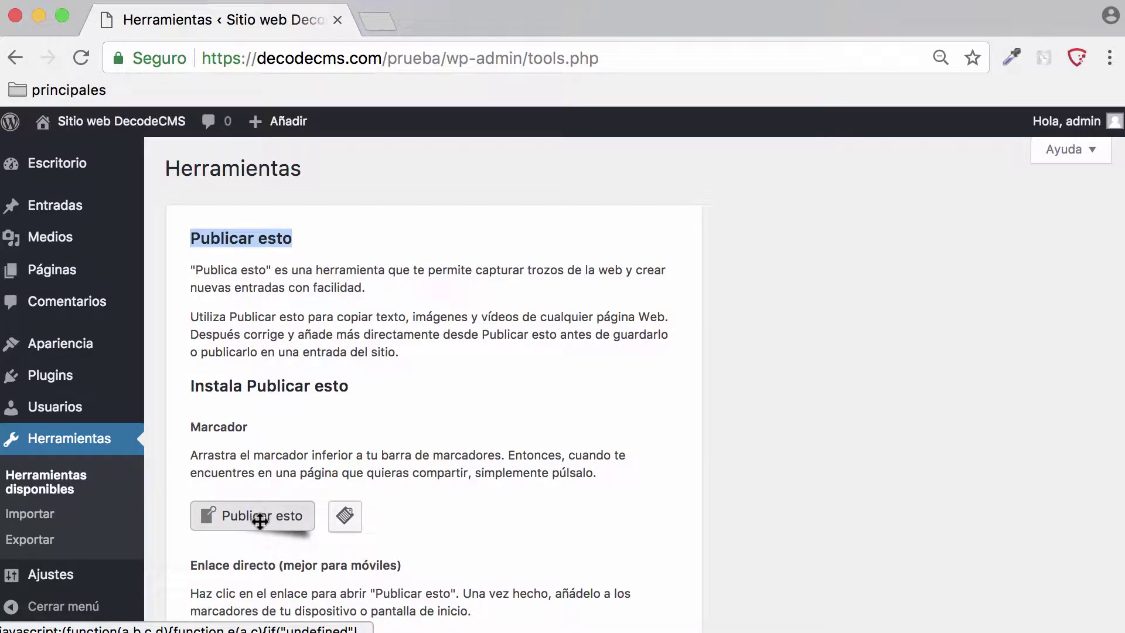
{"action": "left_click_drag", "start_coordinate": [260, 520], "coordinate": [252, 82]}
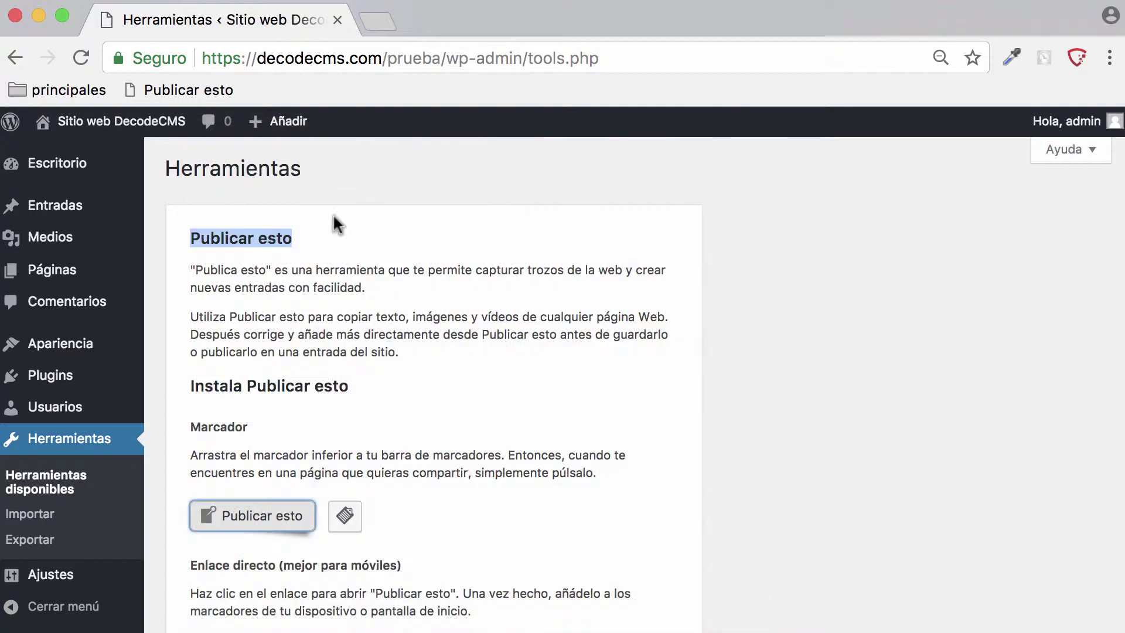
- In a new tab, search 'lore' and open the 'Lorem Ipsum - All the facts' page
{"action": "left_click", "coordinate": [375, 22]}
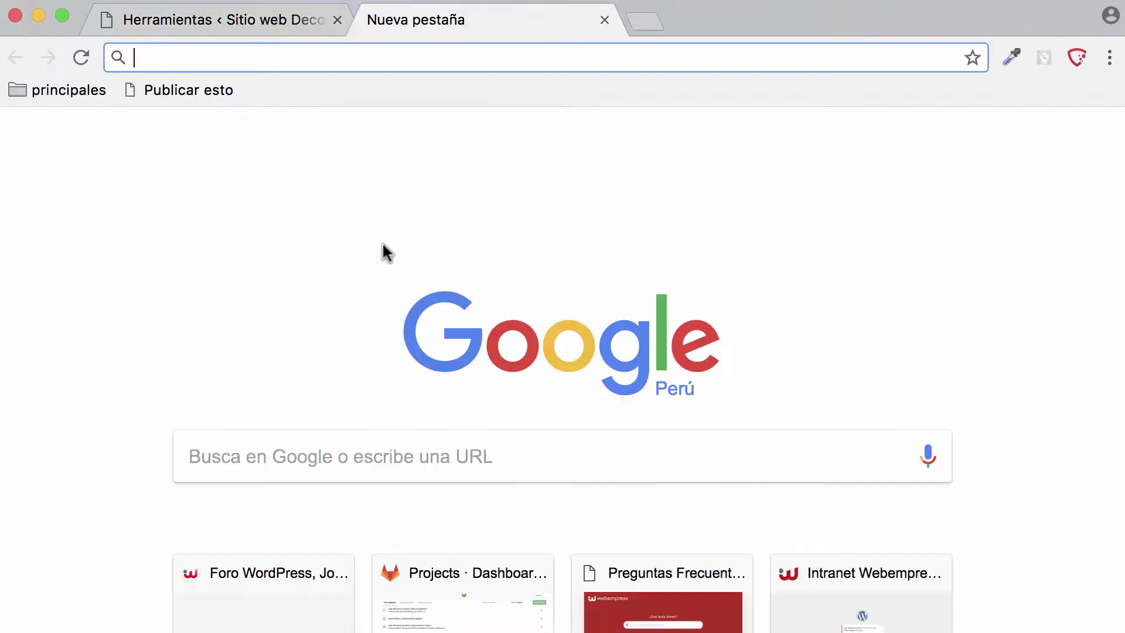
{"action": "type", "text": "lore"}
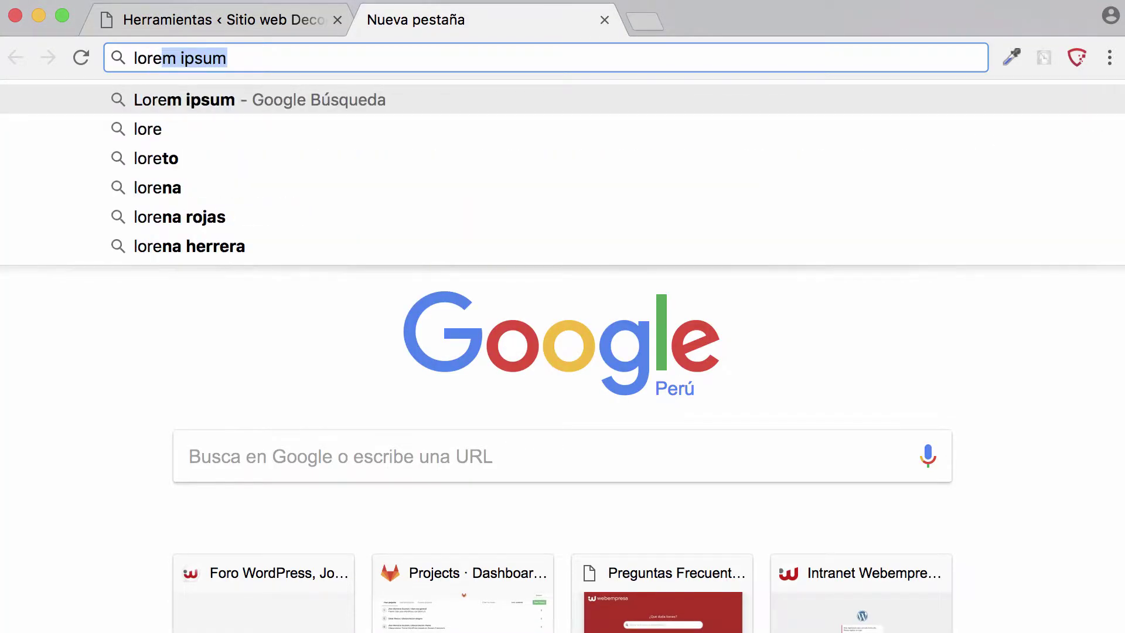
{"action": "key", "text": "Return"}
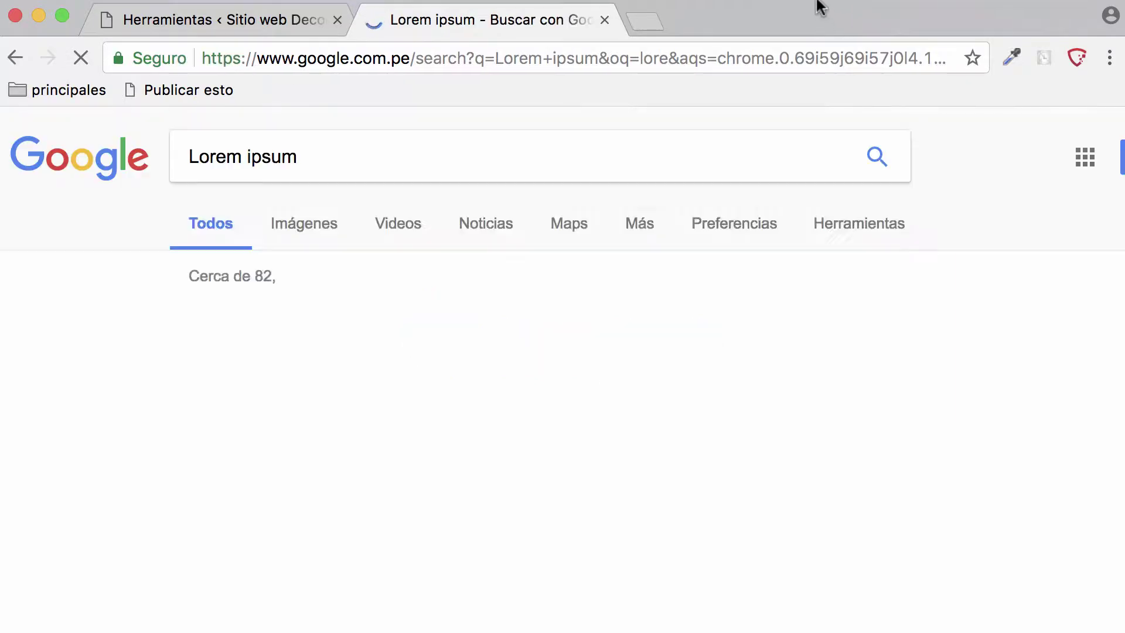
{"action": "left_click", "coordinate": [346, 323]}
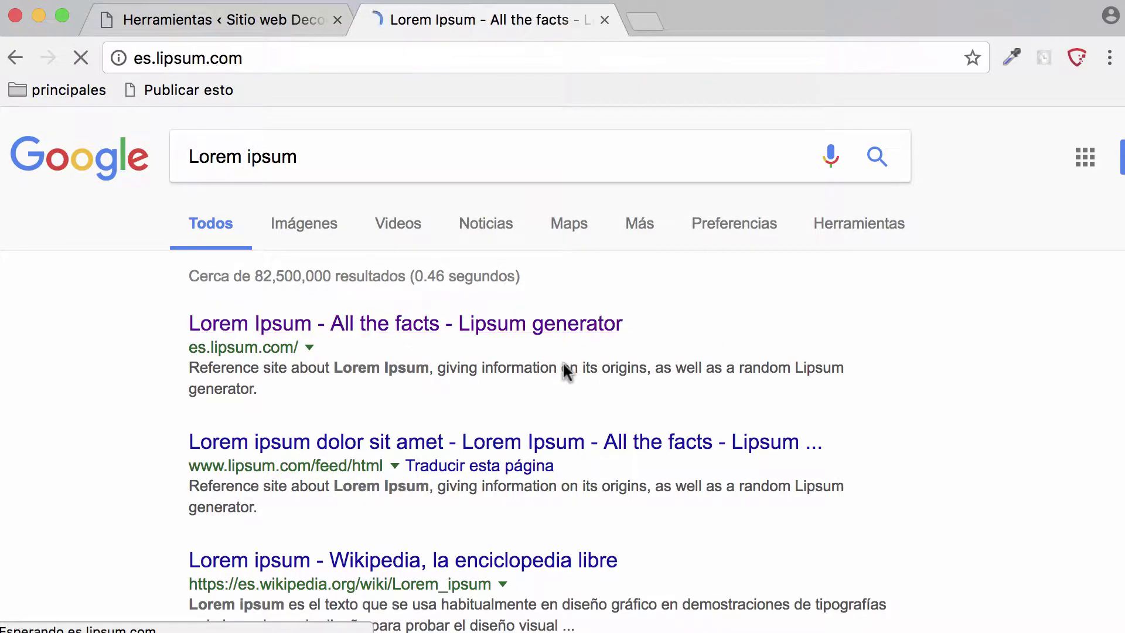
{"action": "scroll", "coordinate": [440, 271], "scroll_direction": "down", "scroll_amount": 5}
{"action": "scroll", "coordinate": [440, 270], "scroll_direction": "up", "scroll_amount": 2}
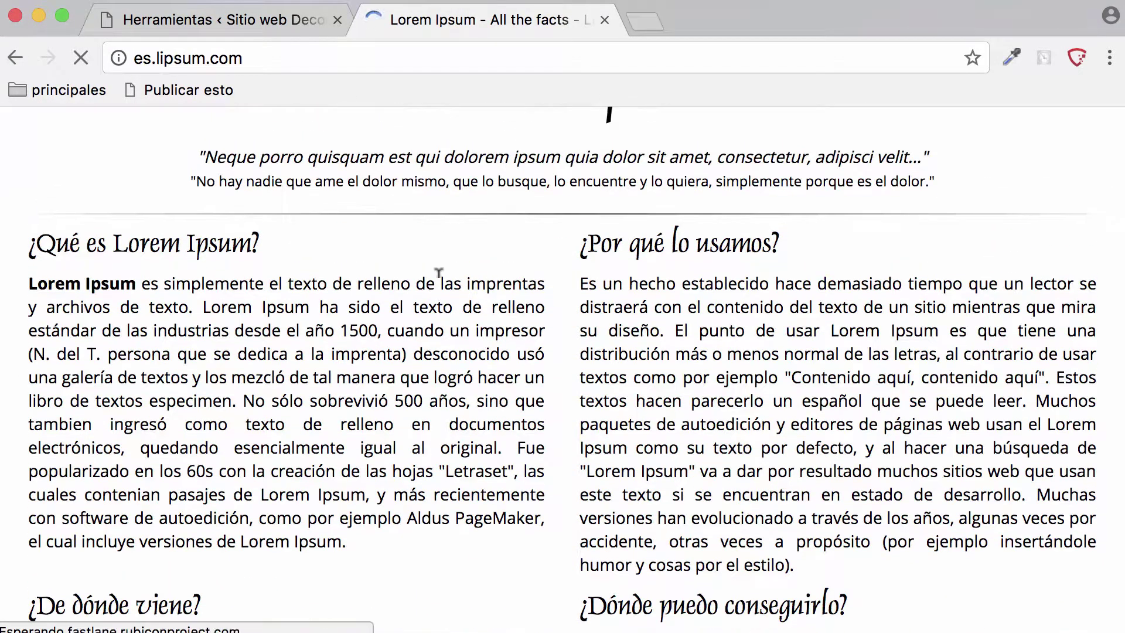
{"action": "left_click", "coordinate": [174, 91]}
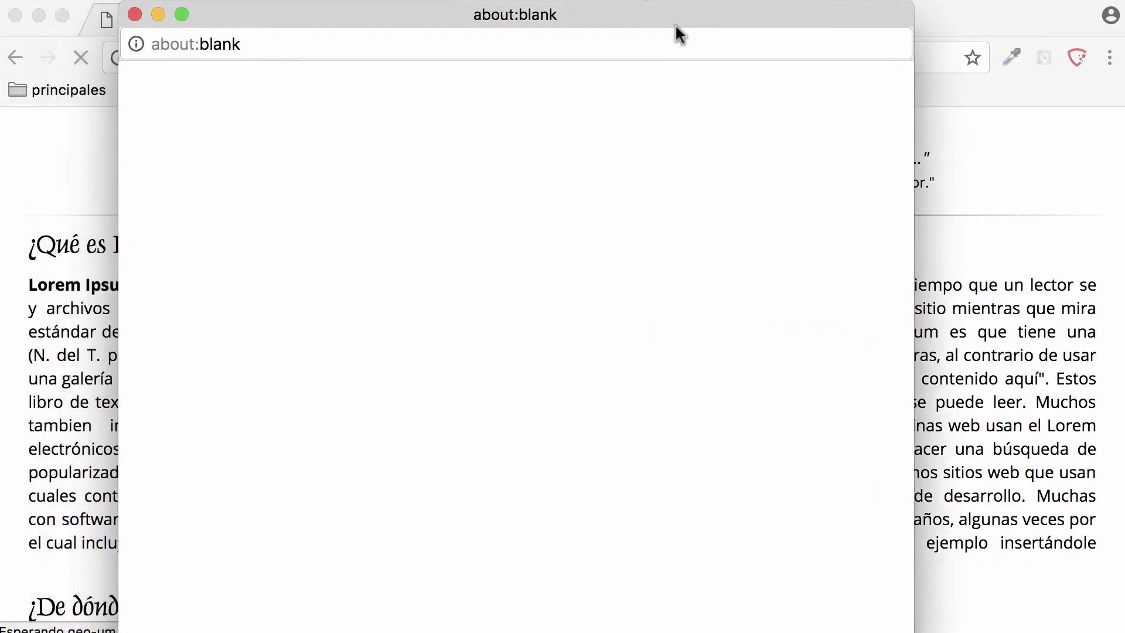
{"action": "left_click_drag", "start_coordinate": [296, 186], "coordinate": [120, 157]}
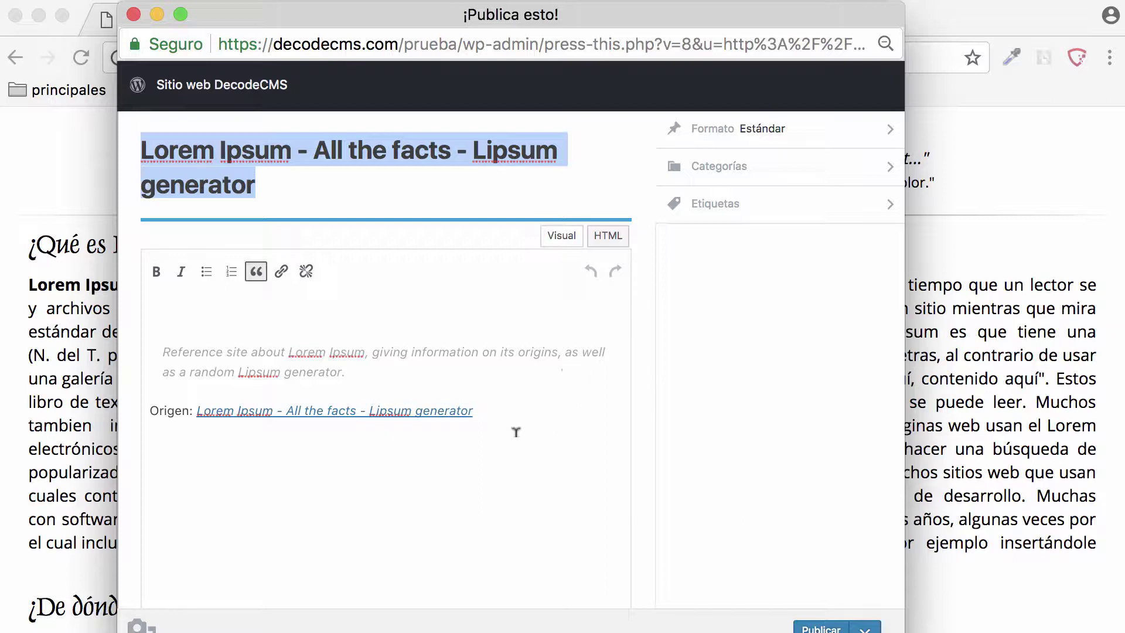
{"action": "left_click_drag", "start_coordinate": [511, 431], "coordinate": [120, 341]}
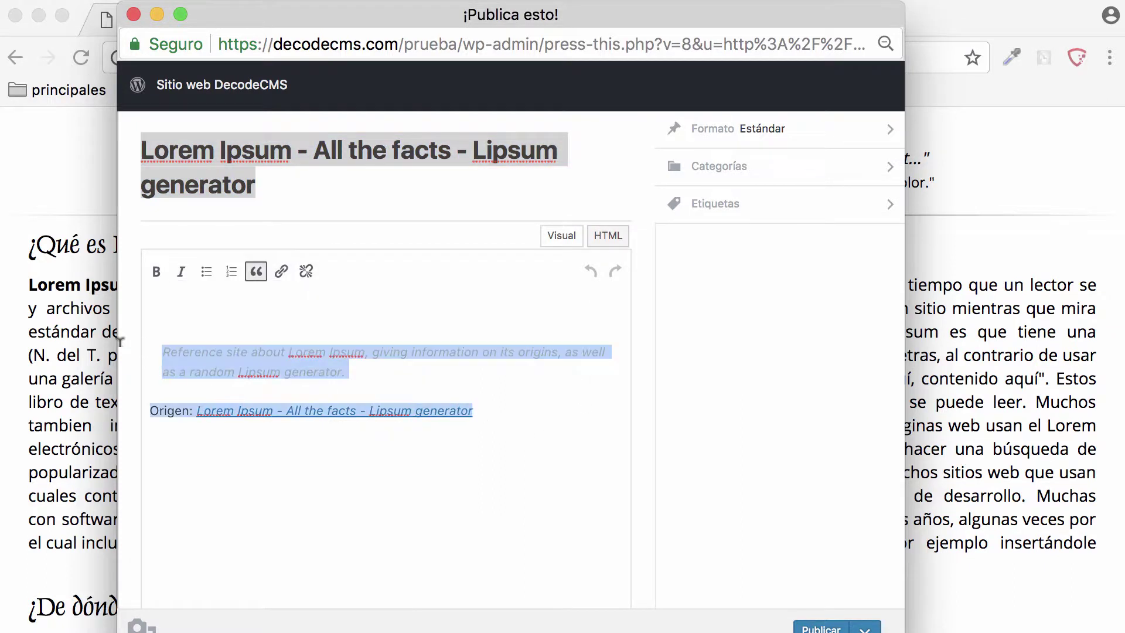
{"action": "left_click", "coordinate": [434, 320]}
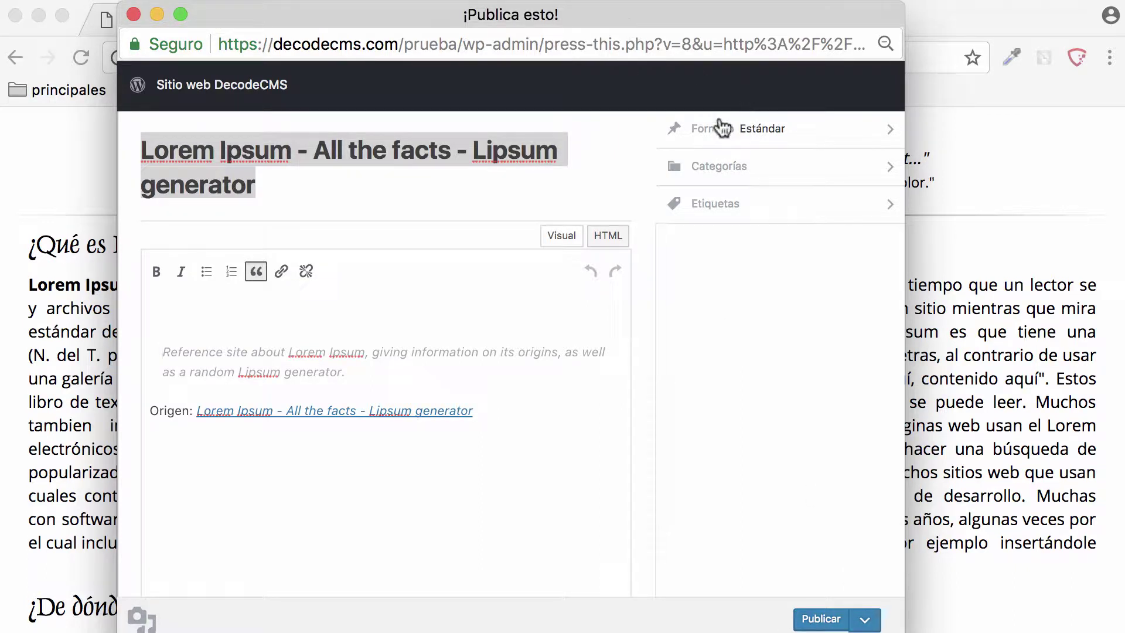
{"action": "left_click", "coordinate": [725, 169]}
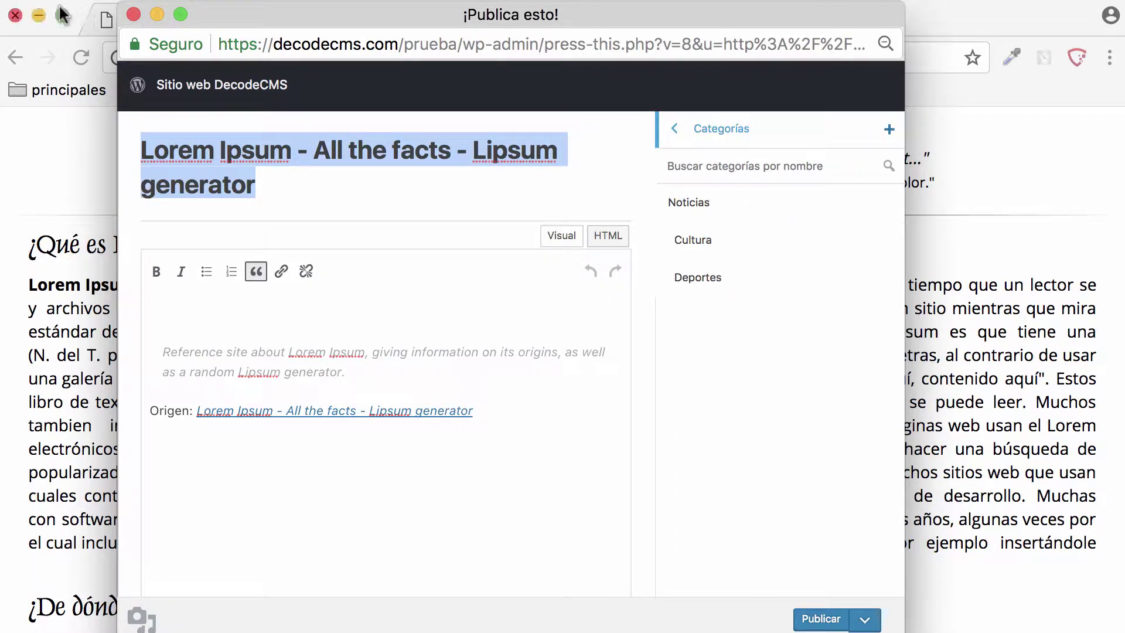
{"action": "left_click", "coordinate": [132, 14]}
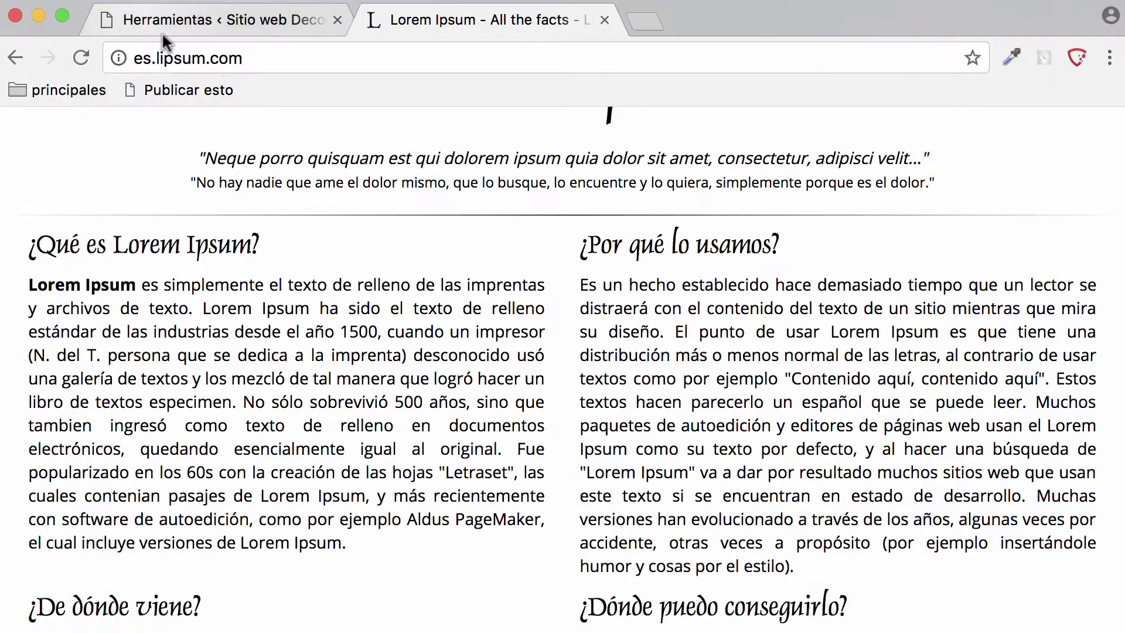
- Back on the Herramientas tab, delete the Publicar esto bookmark via Suprimir
{"action": "left_click", "coordinate": [199, 25]}
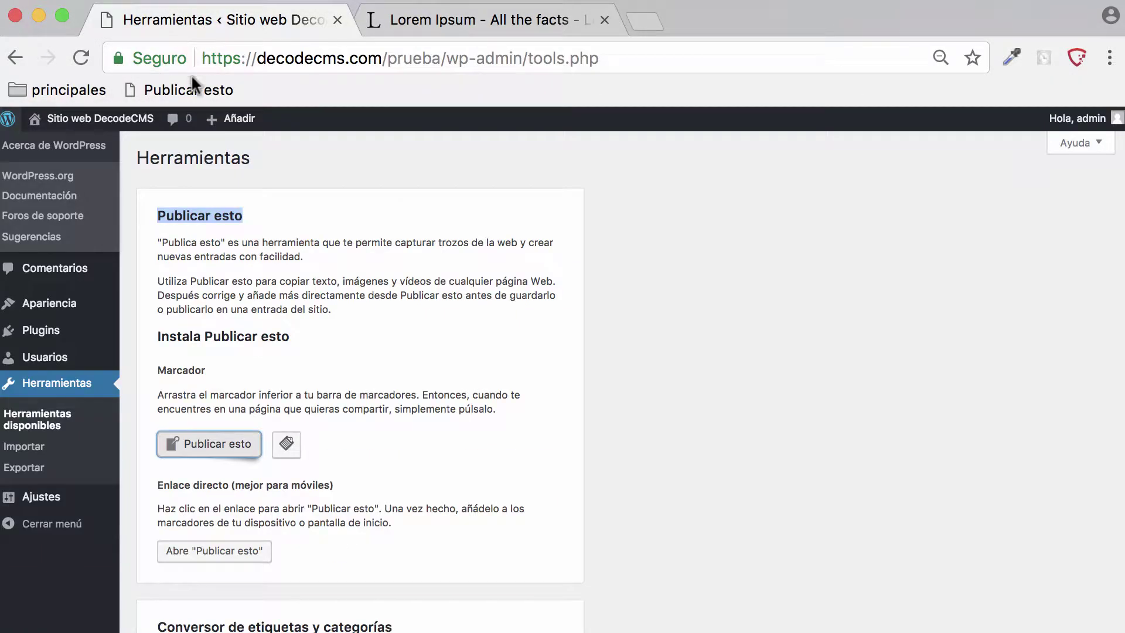
{"action": "right_click", "coordinate": [178, 86]}
{"action": "left_click", "coordinate": [254, 294]}
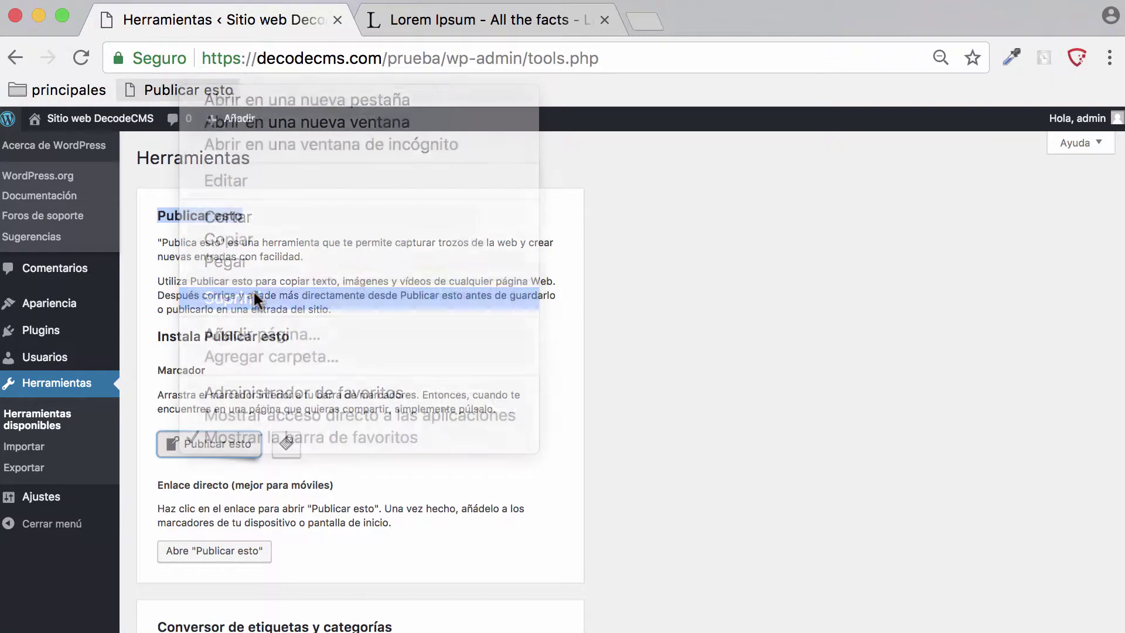
{"action": "scroll", "coordinate": [535, 411], "scroll_direction": "down", "scroll_amount": 4}
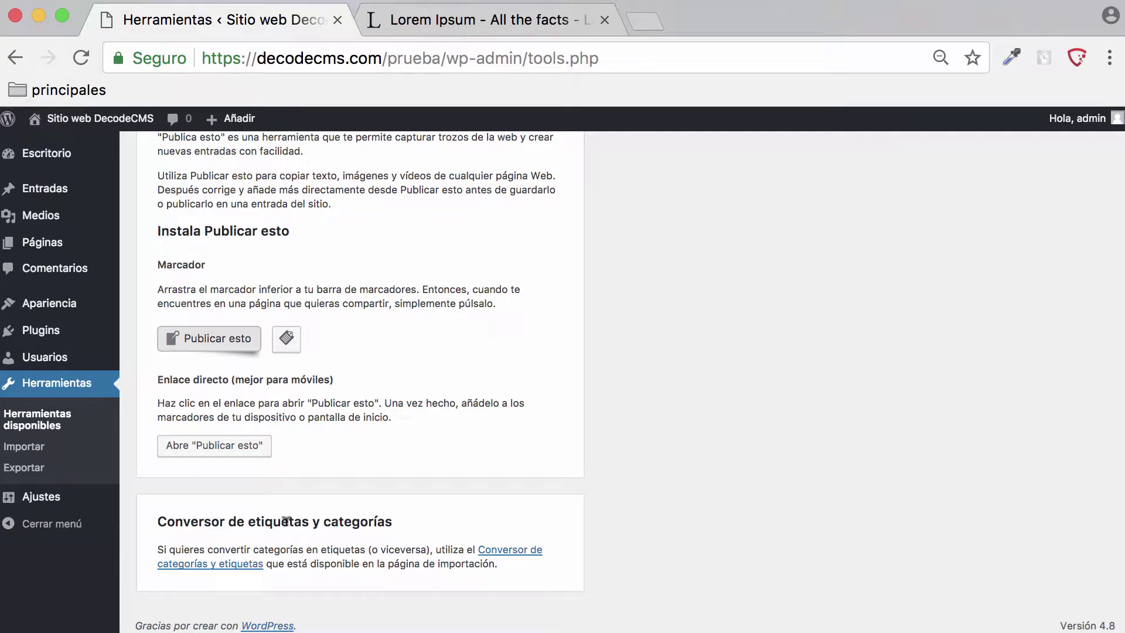
- Visit Entradas > Categorías, then follow Herramientas' Conversor de categorías y etiquetas link to Importar
{"action": "mouse_move", "coordinate": [75, 199]}
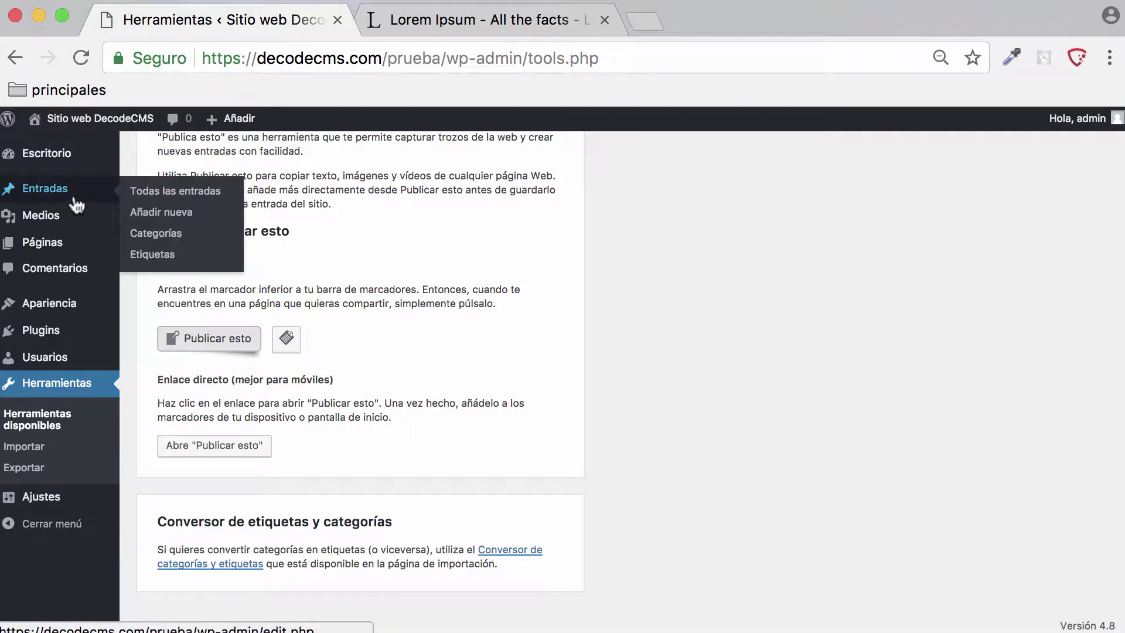
{"action": "left_click", "coordinate": [188, 240]}
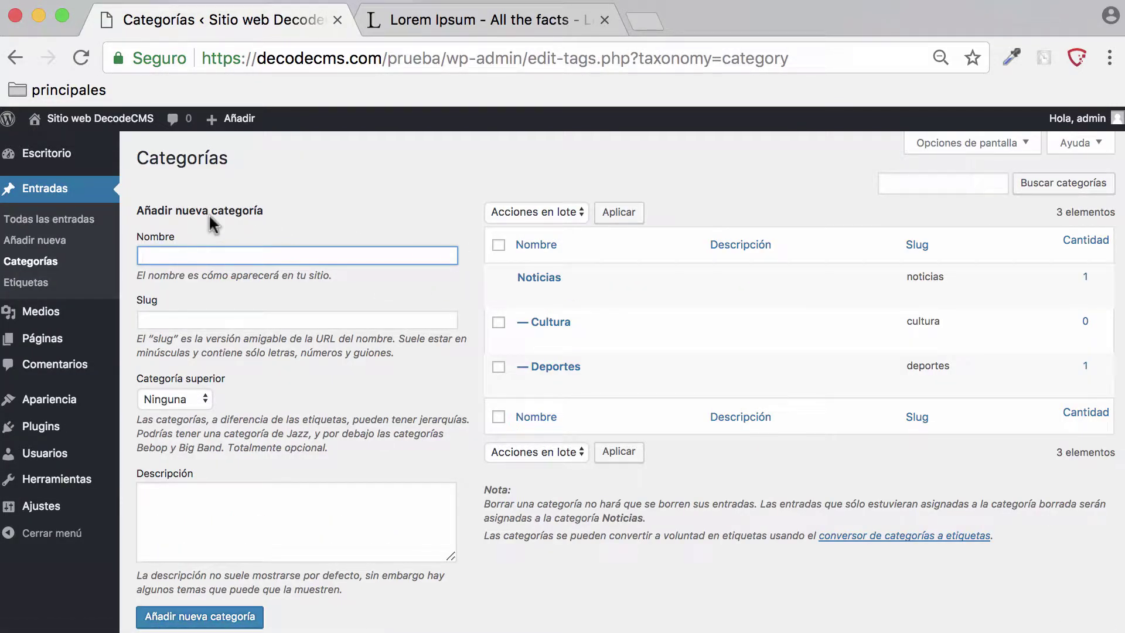
{"action": "mouse_move", "coordinate": [59, 484]}
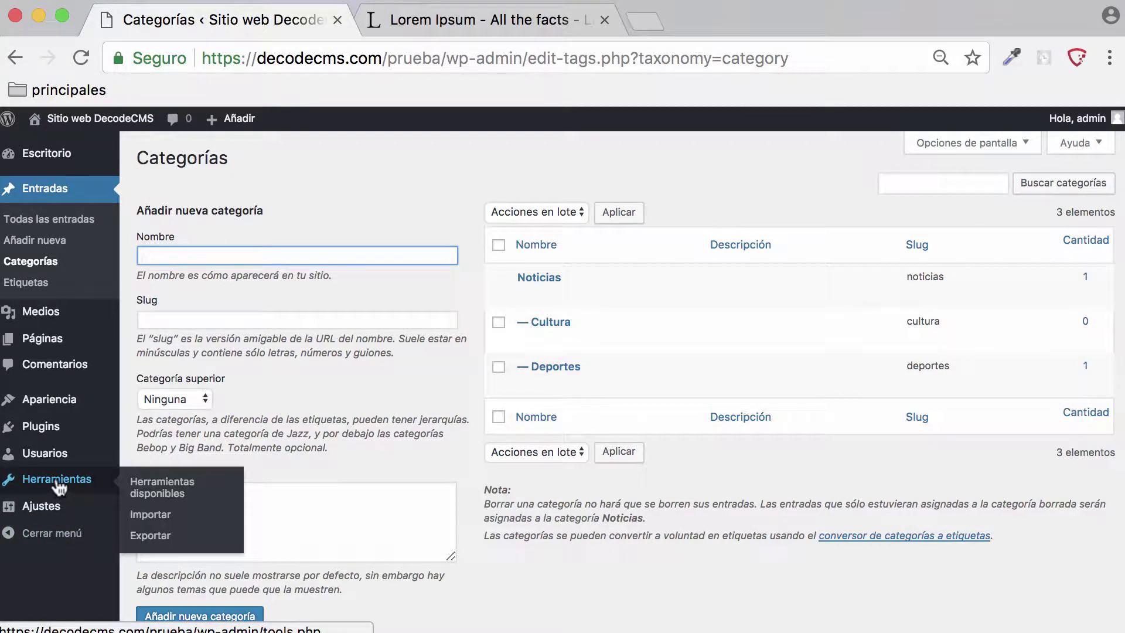
{"action": "left_click", "coordinate": [170, 489]}
{"action": "scroll", "coordinate": [389, 448], "scroll_direction": "down", "scroll_amount": 4}
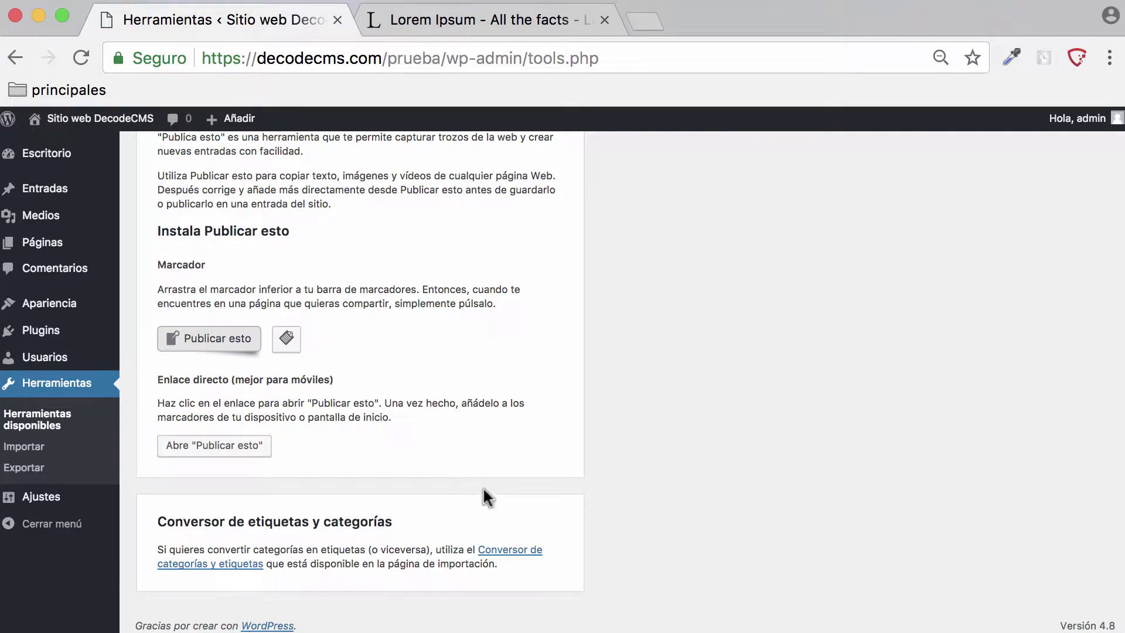
{"action": "left_click", "coordinate": [508, 551]}
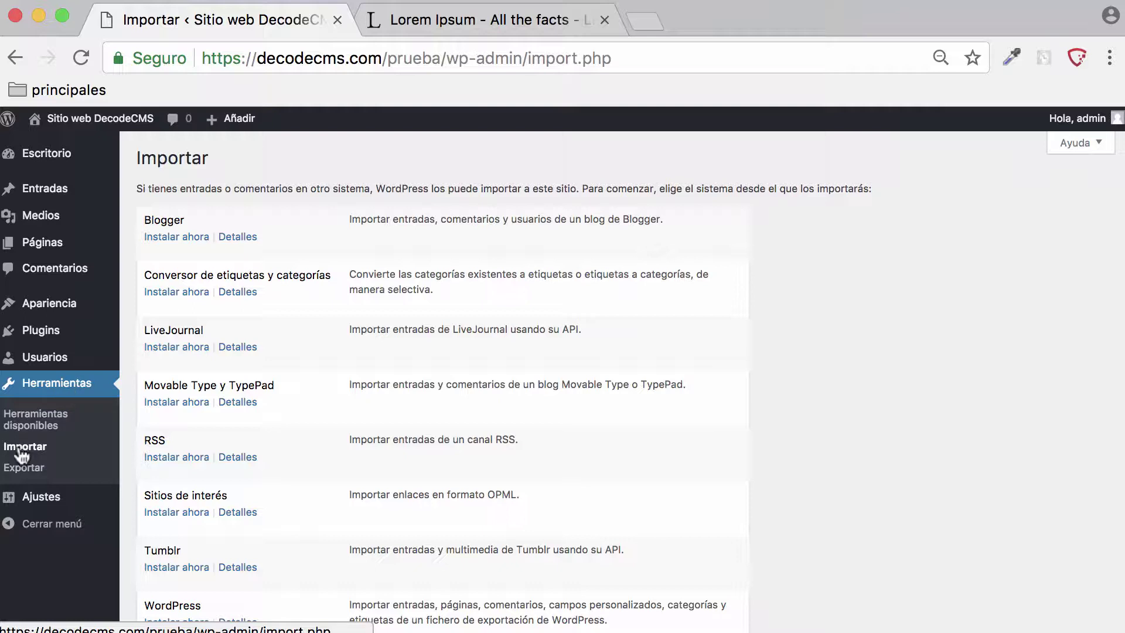
- Click Instalar ahora for the WordPress importer, then switch to Firefox showing es.wordpress.com
{"action": "scroll", "coordinate": [439, 218], "scroll_direction": "down", "scroll_amount": 1}
{"action": "scroll", "coordinate": [281, 229], "scroll_direction": "up", "scroll_amount": 1}
{"action": "scroll", "coordinate": [290, 227], "scroll_direction": "down", "scroll_amount": 3}
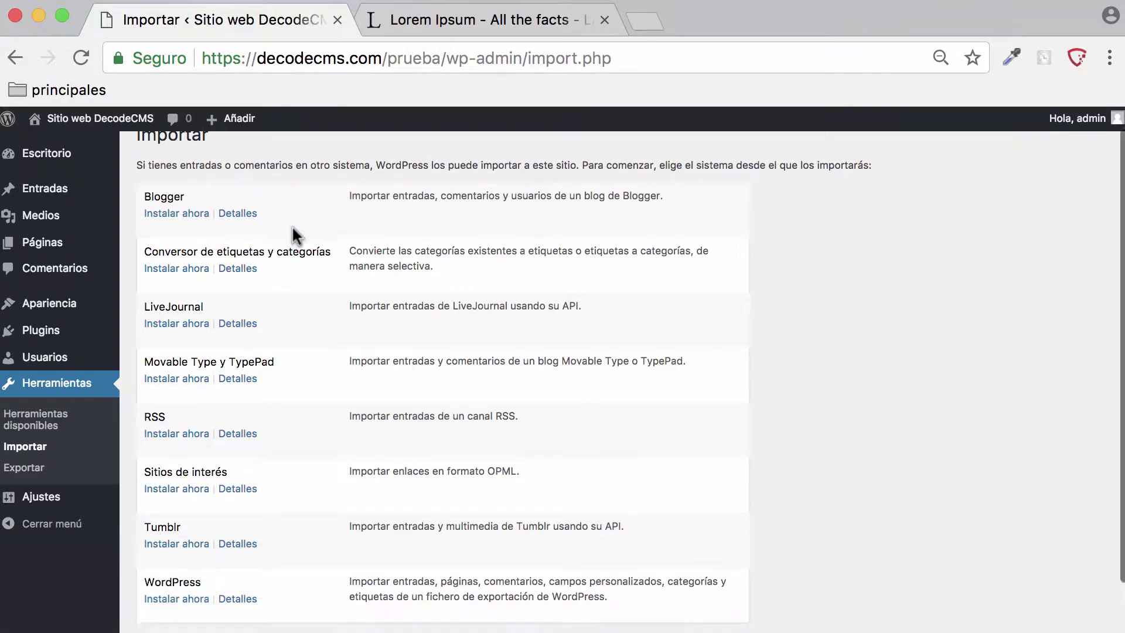
{"action": "scroll", "coordinate": [290, 228], "scroll_direction": "up", "scroll_amount": 3}
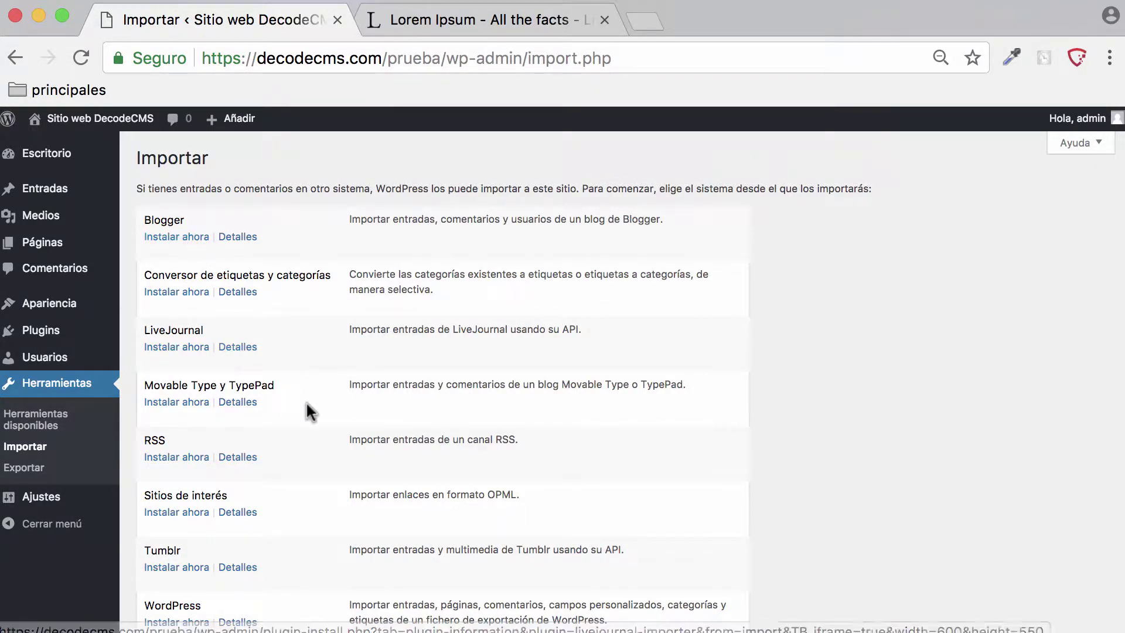
{"action": "scroll", "coordinate": [306, 406], "scroll_direction": "down", "scroll_amount": 2}
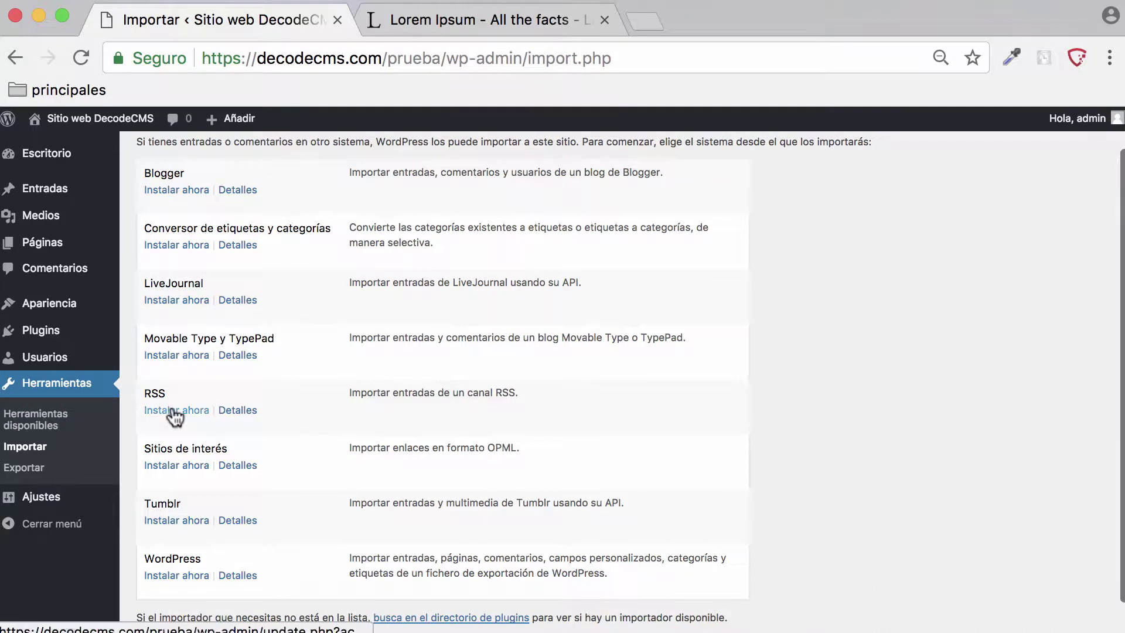
{"action": "scroll", "coordinate": [251, 408], "scroll_direction": "down", "scroll_amount": 2}
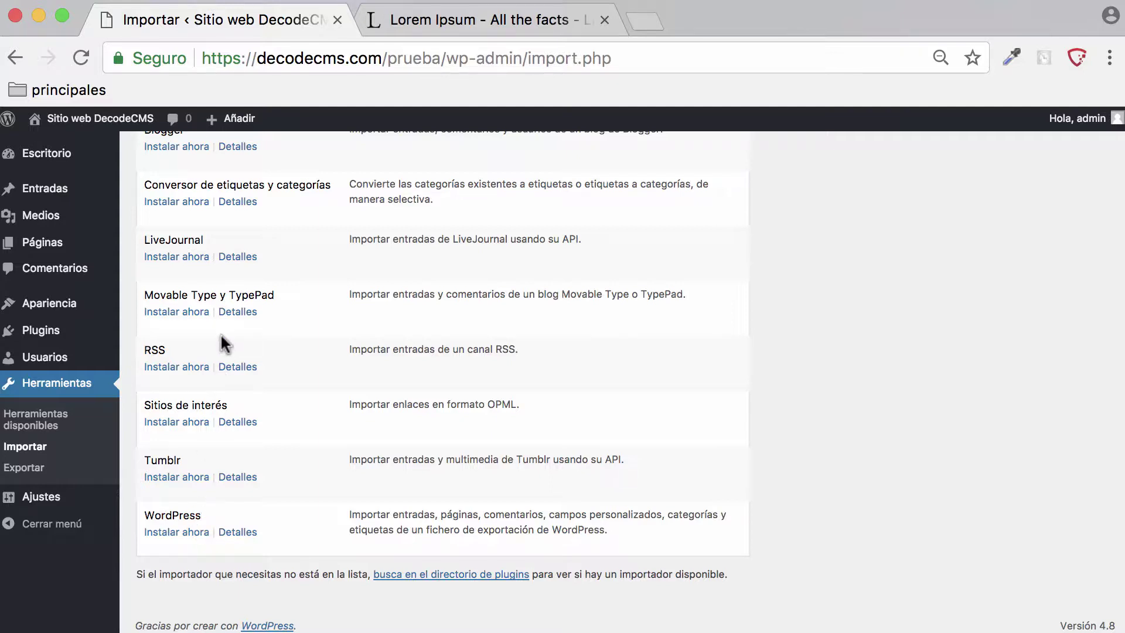
{"action": "left_click", "coordinate": [186, 534]}
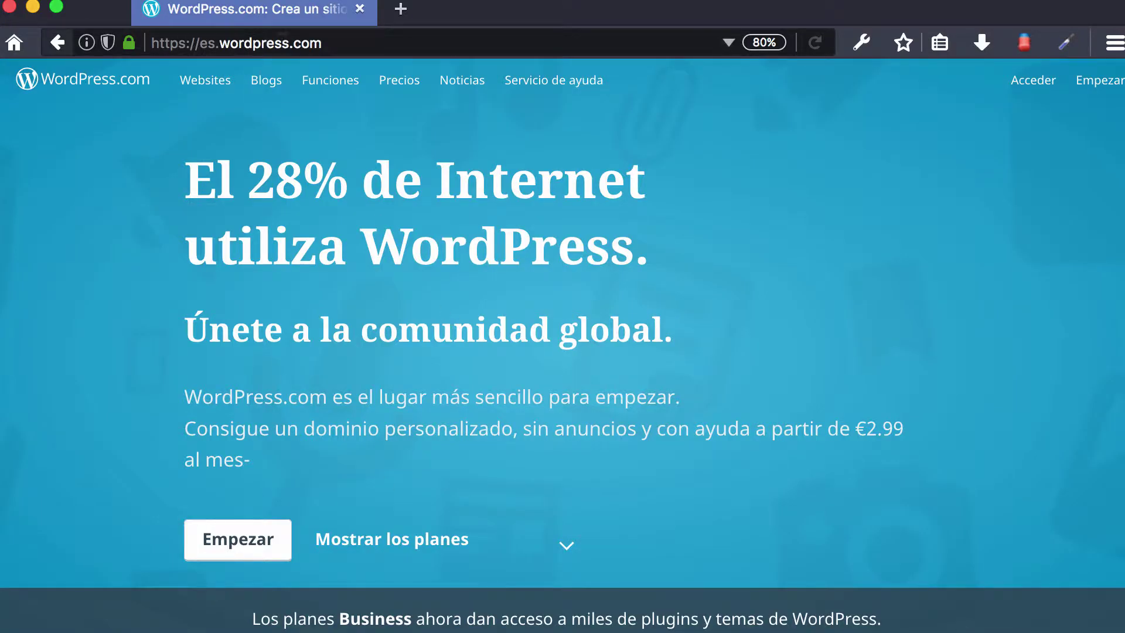
{"action": "left_click", "coordinate": [268, 43]}
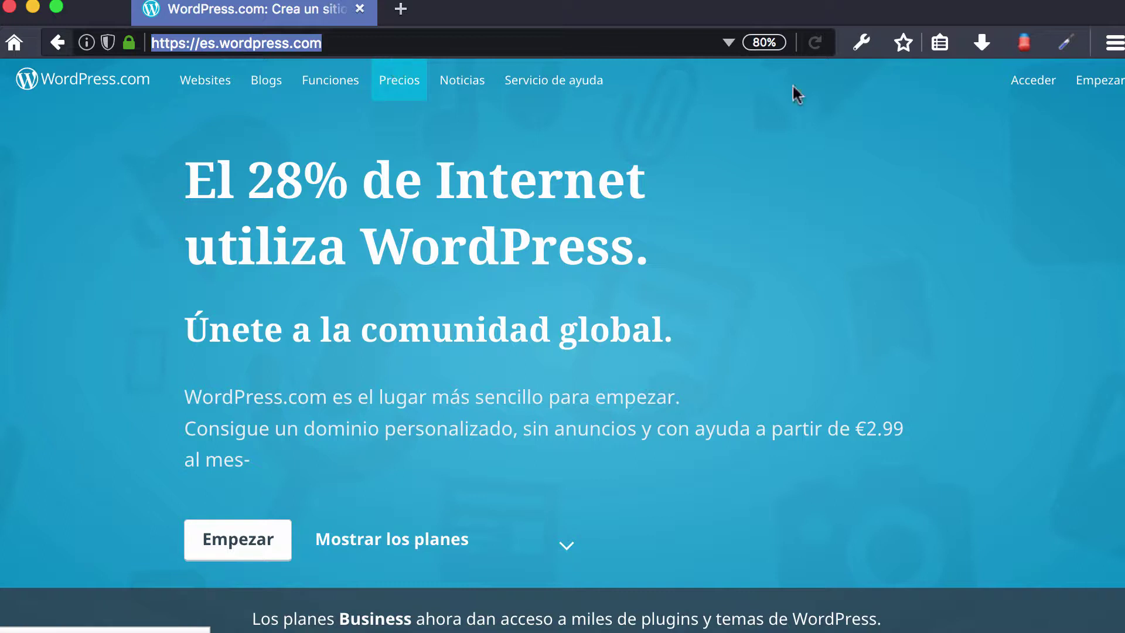
- Log in to WordPress.com via Acceder with the account username and password
{"action": "left_click", "coordinate": [1035, 82]}
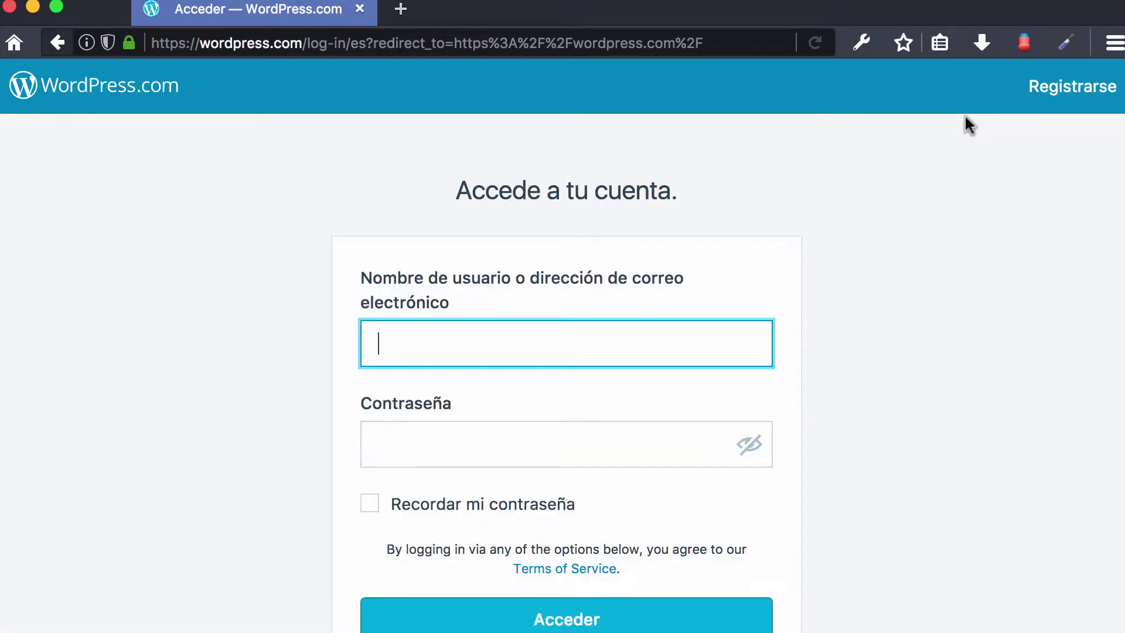
{"action": "type", "text": "jhon"}
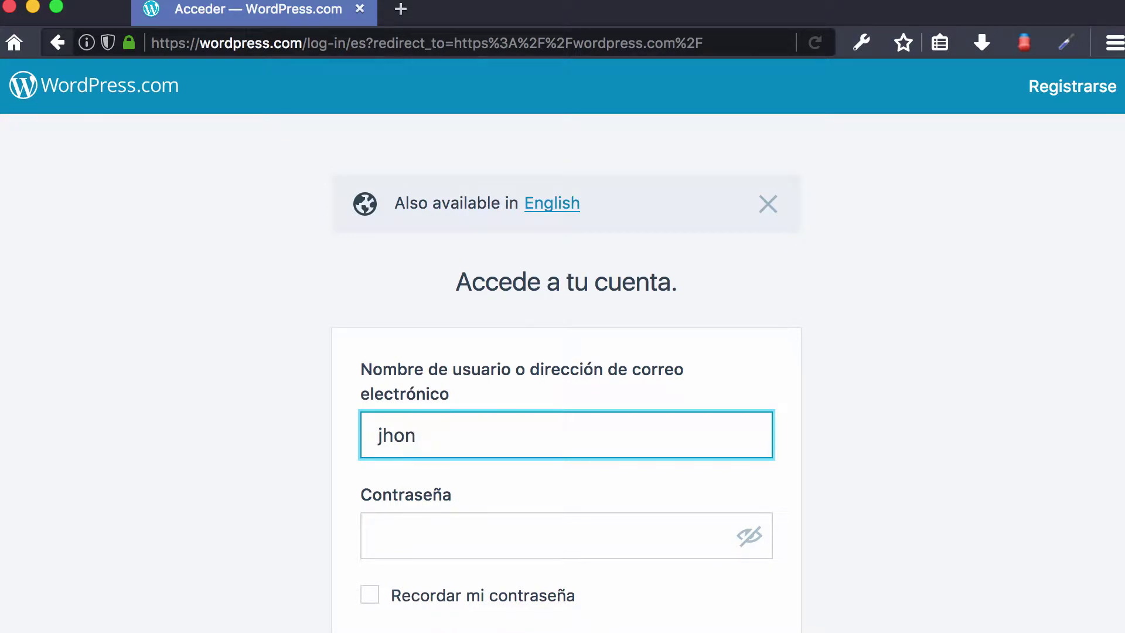
{"action": "type", "text": "marreros"}
{"action": "key", "text": "Tab"}
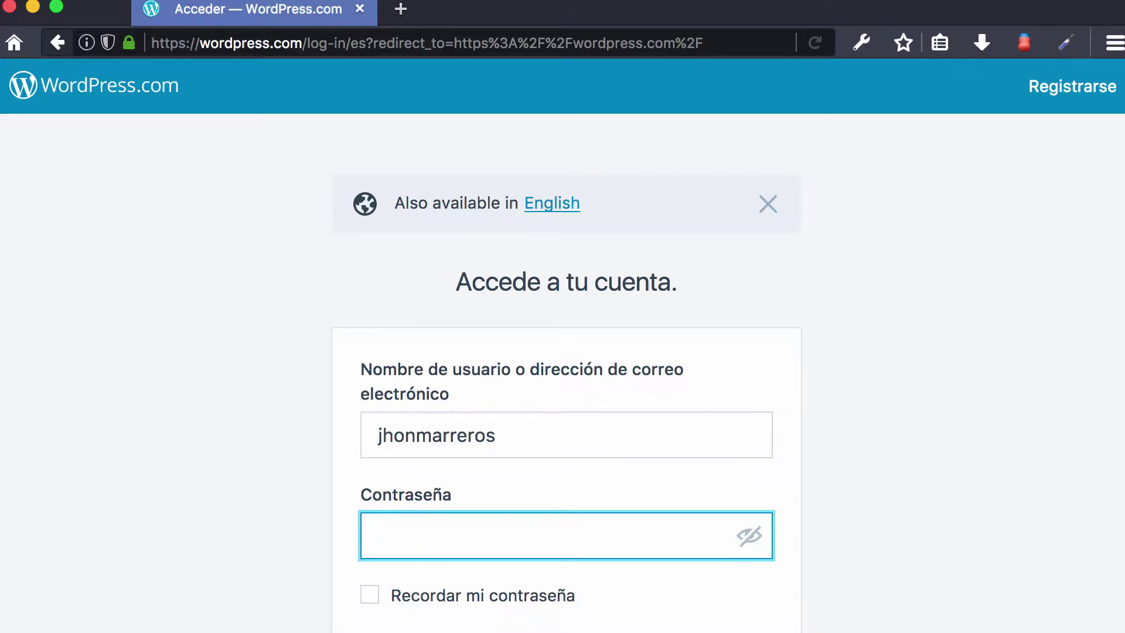
{"action": "key", "text": "super+a"}
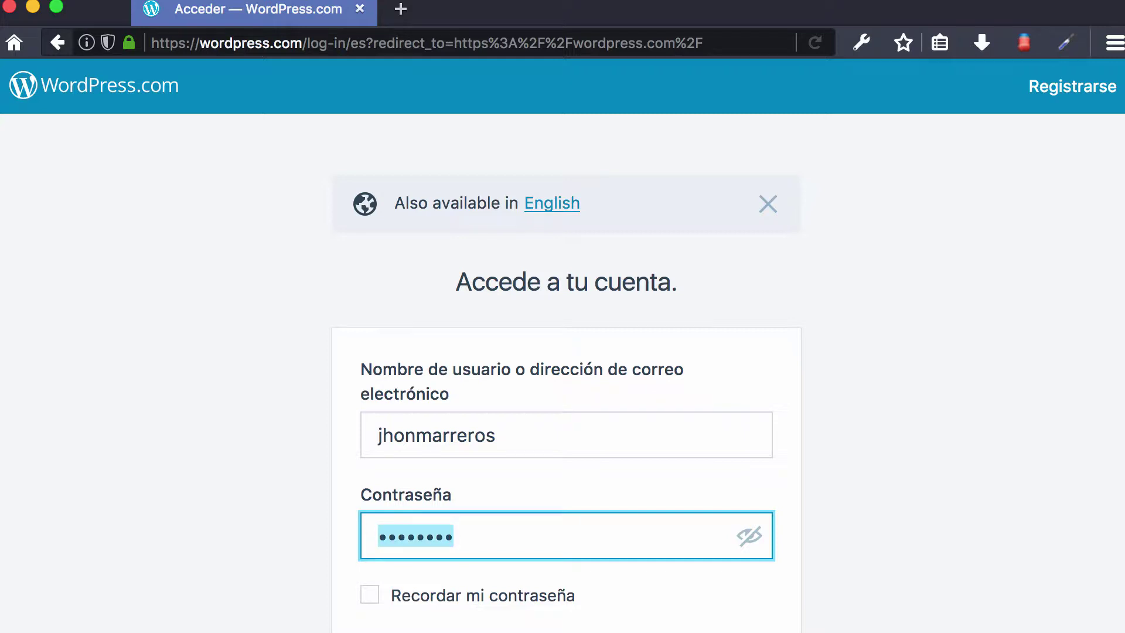
{"action": "type", "text": "••••"}
{"action": "key", "text": "Return"}
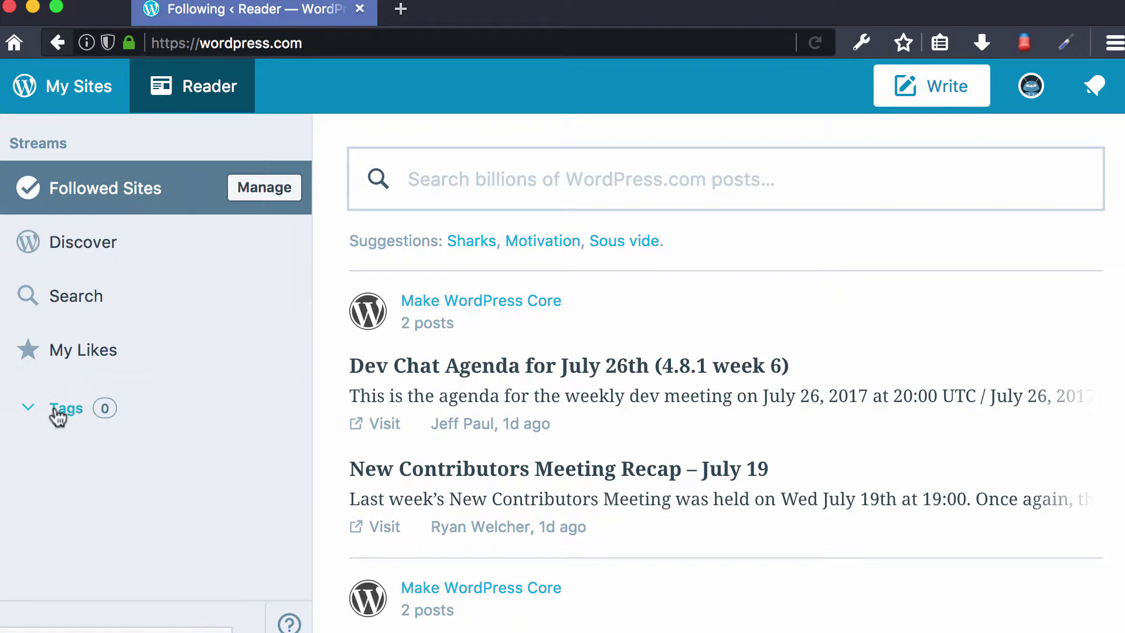
- From My Sites, open WP Admin so the Escritorio dashboard loads in a new tab
{"action": "left_click", "coordinate": [41, 71]}
{"action": "scroll", "coordinate": [141, 349], "scroll_direction": "down", "scroll_amount": 8}
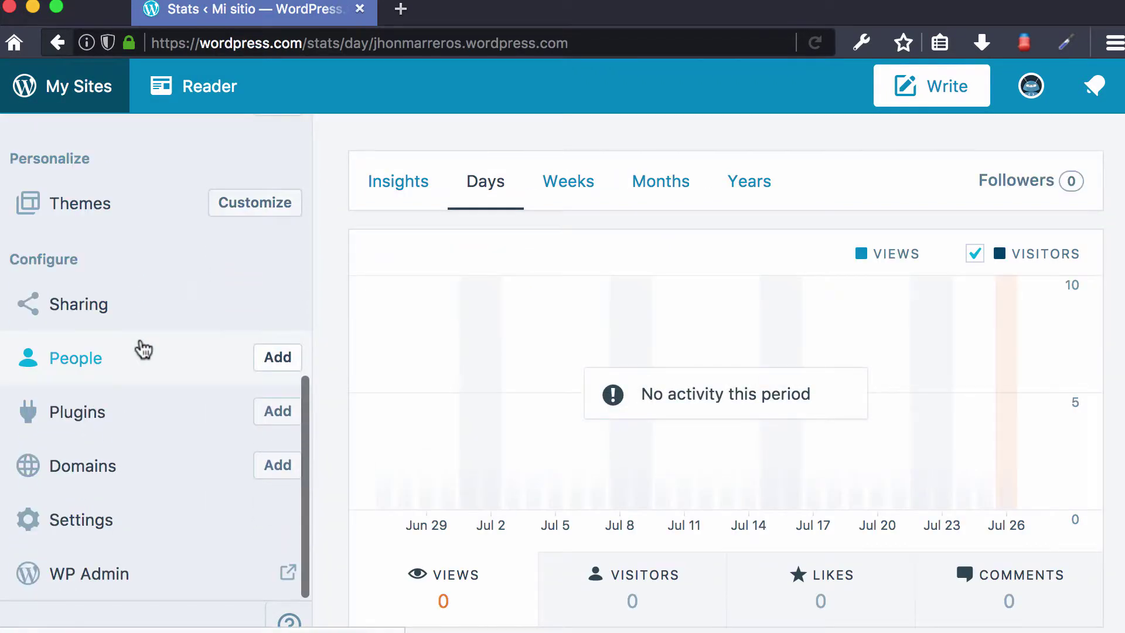
{"action": "left_click", "coordinate": [100, 567]}
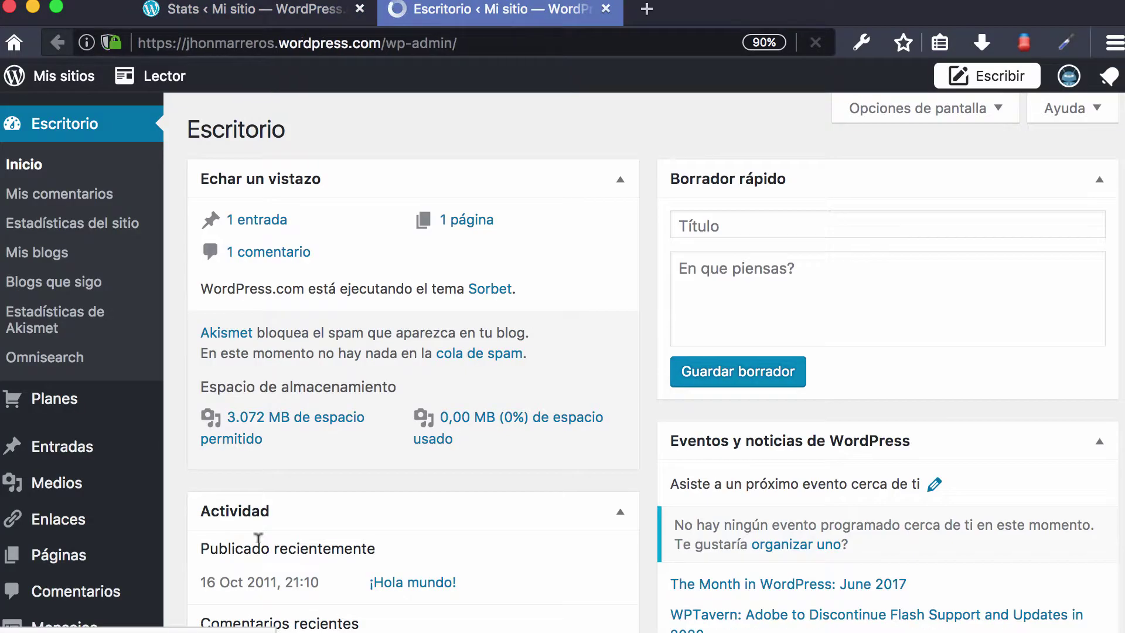
{"action": "scroll", "coordinate": [449, 246], "scroll_direction": "down", "scroll_amount": 5}
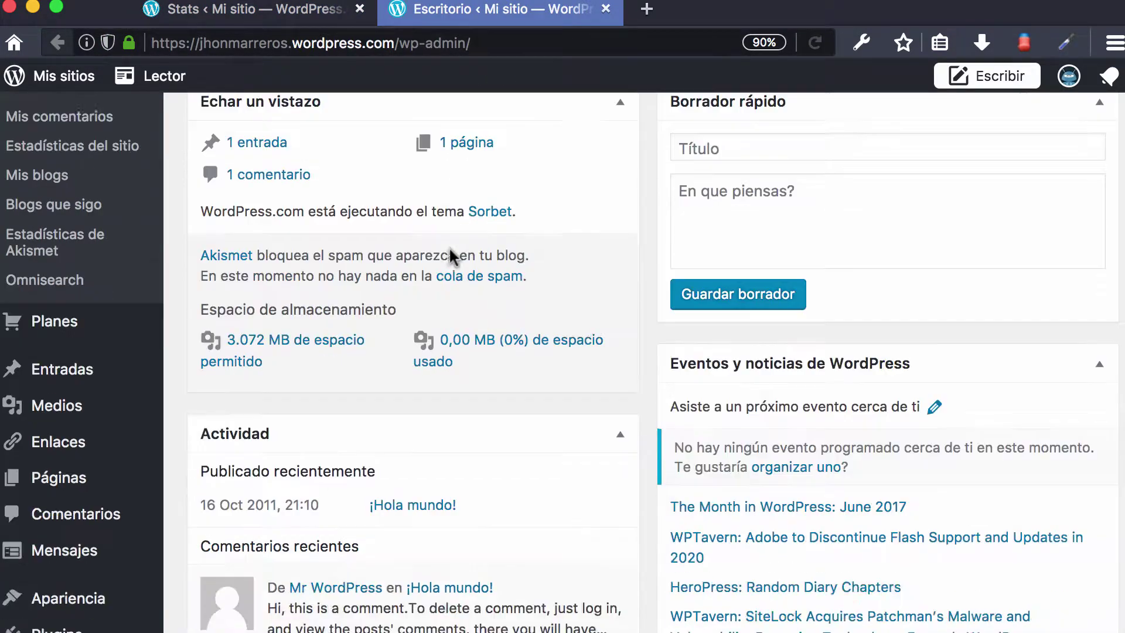
{"action": "scroll", "coordinate": [450, 248], "scroll_direction": "down", "scroll_amount": 5}
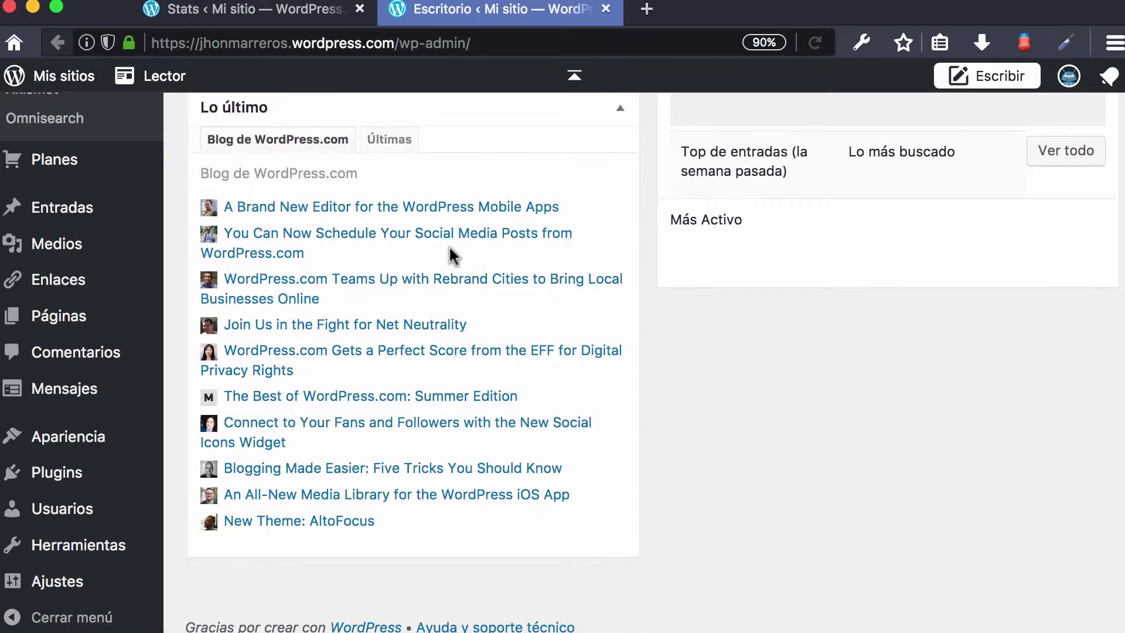
{"action": "scroll", "coordinate": [451, 249], "scroll_direction": "up", "scroll_amount": 5}
{"action": "scroll", "coordinate": [451, 248], "scroll_direction": "down", "scroll_amount": 5}
{"action": "mouse_move", "coordinate": [124, 525]}
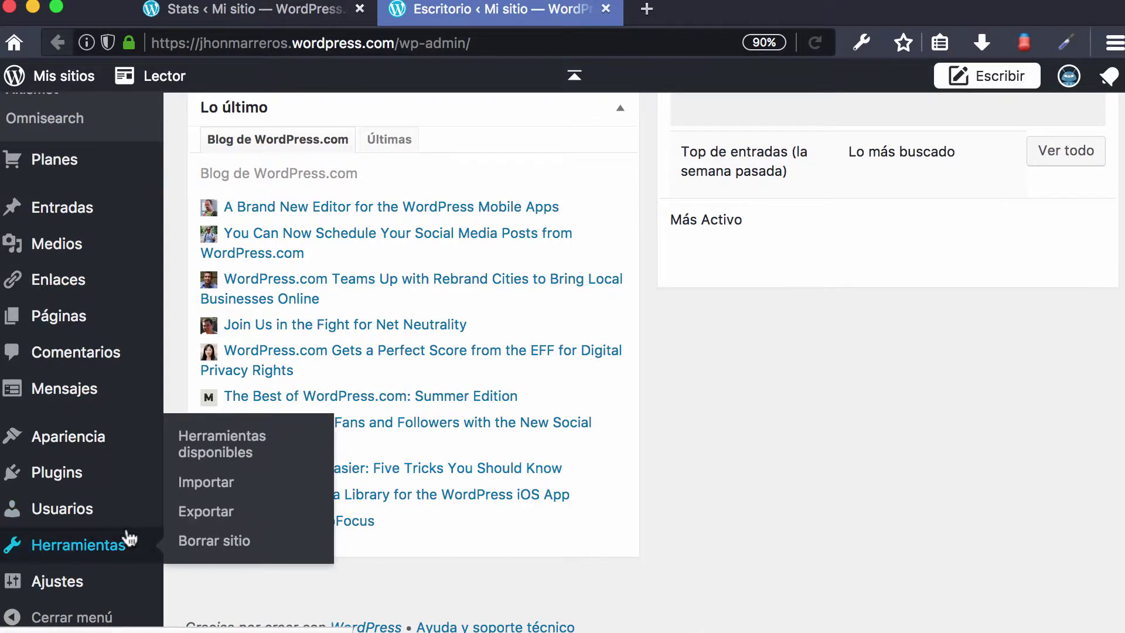
{"action": "scroll", "coordinate": [144, 381], "scroll_direction": "up", "scroll_amount": 10}
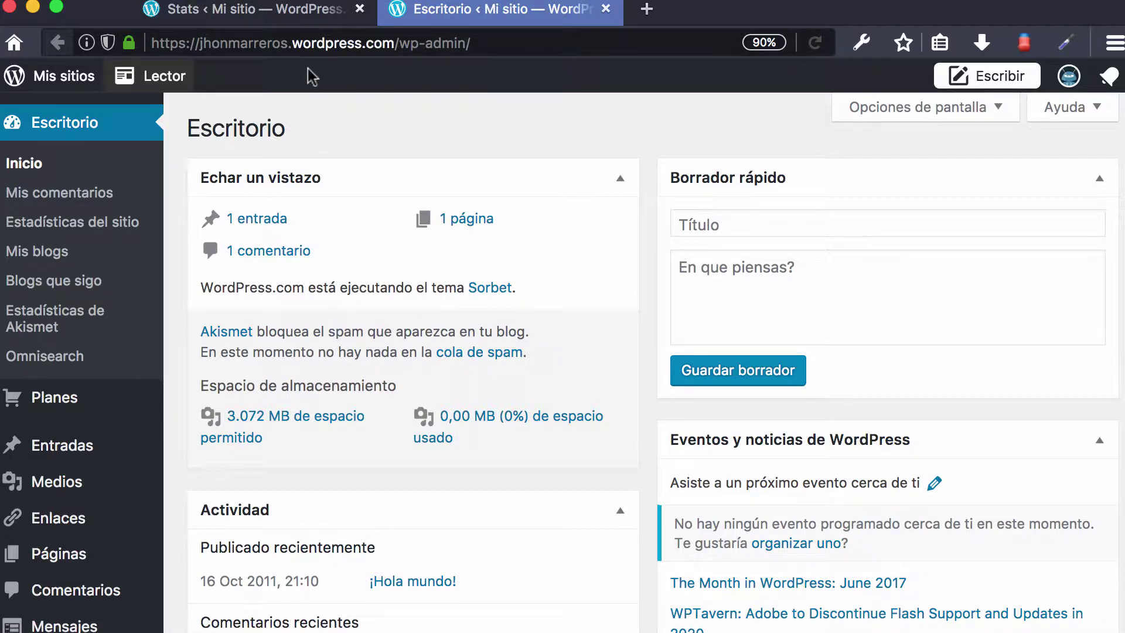
{"action": "scroll", "coordinate": [90, 364], "scroll_direction": "down", "scroll_amount": 10}
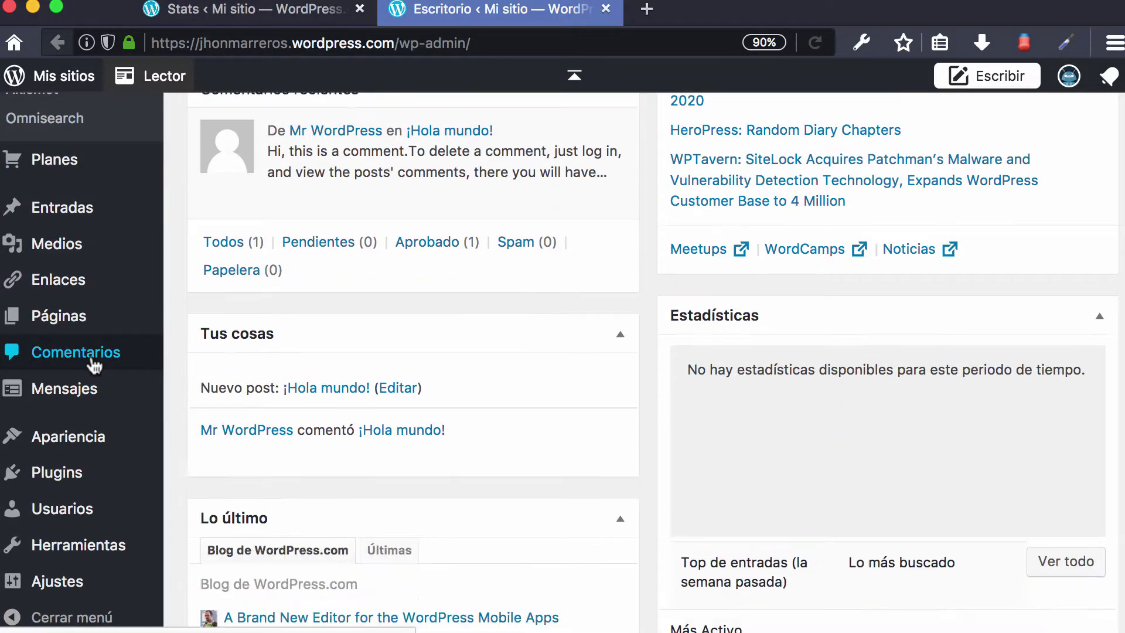
- Under Herramientas > Exportar, export Todo el contenido and download misitio.wordpress.2017-07-26.xml
{"action": "mouse_move", "coordinate": [56, 563]}
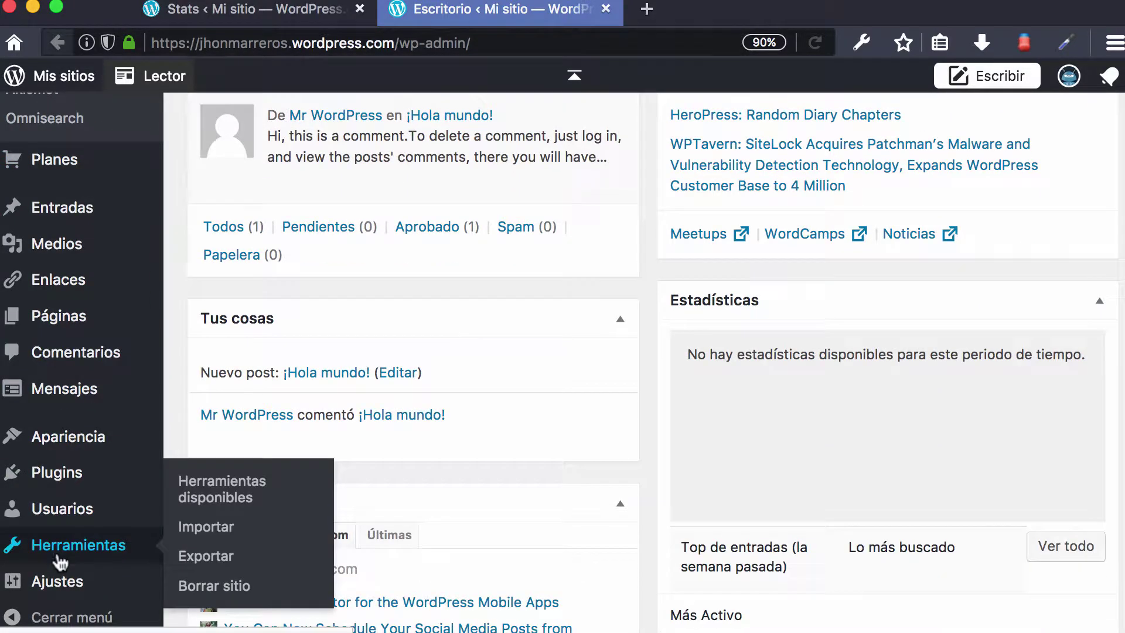
{"action": "left_click", "coordinate": [236, 563]}
{"action": "scroll", "coordinate": [439, 460], "scroll_direction": "down", "scroll_amount": 1}
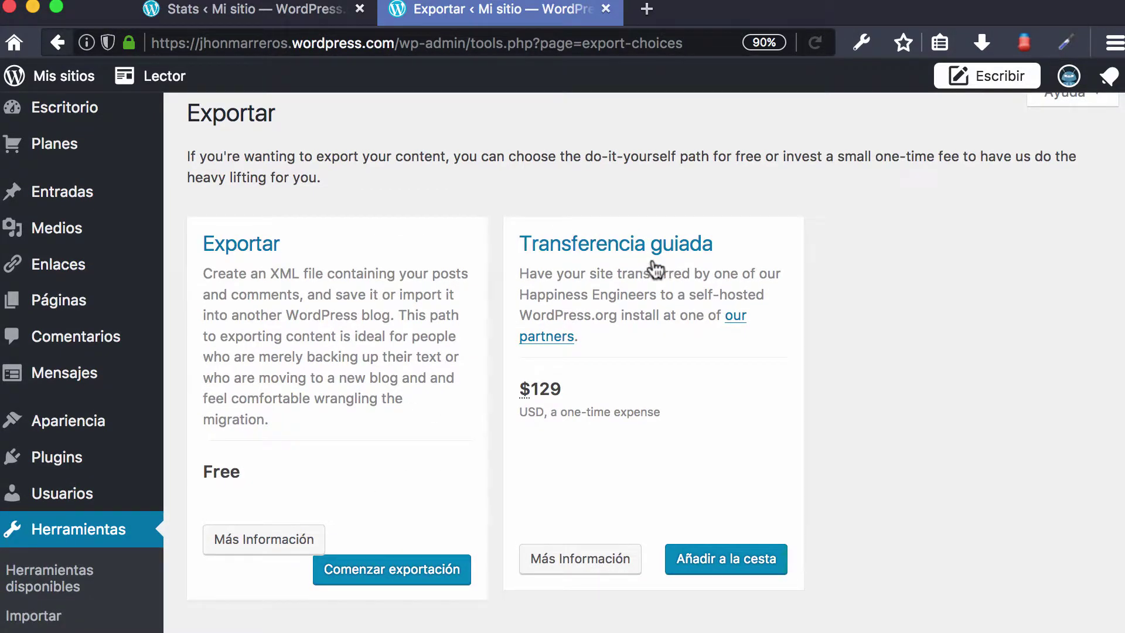
{"action": "scroll", "coordinate": [472, 346], "scroll_direction": "down", "scroll_amount": 4}
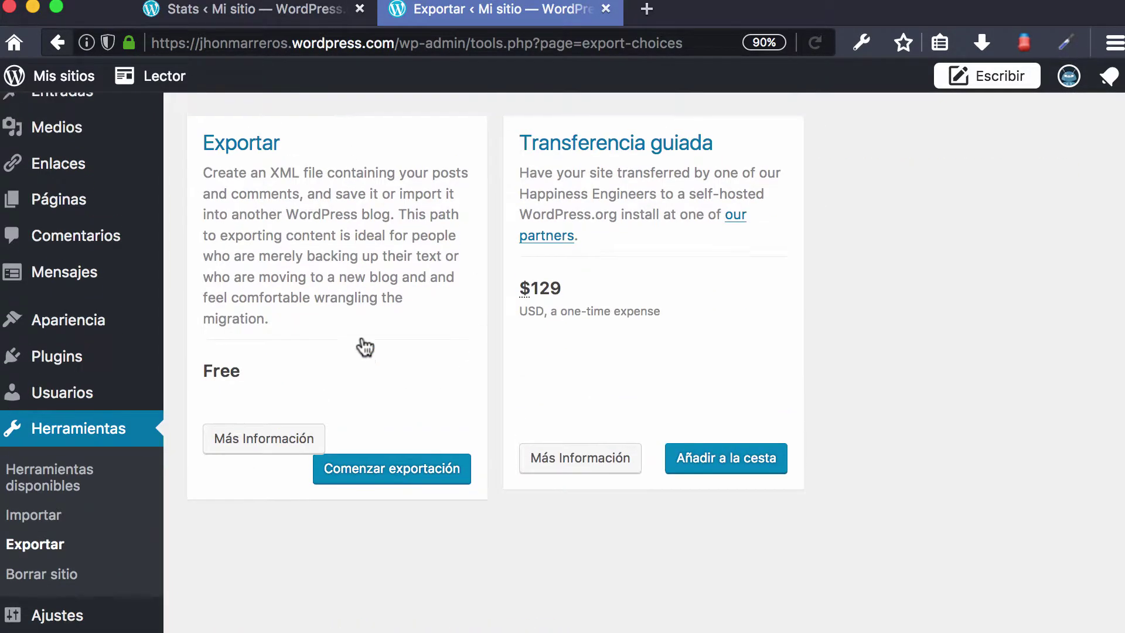
{"action": "scroll", "coordinate": [365, 347], "scroll_direction": "up", "scroll_amount": 1}
{"action": "left_click", "coordinate": [391, 507]}
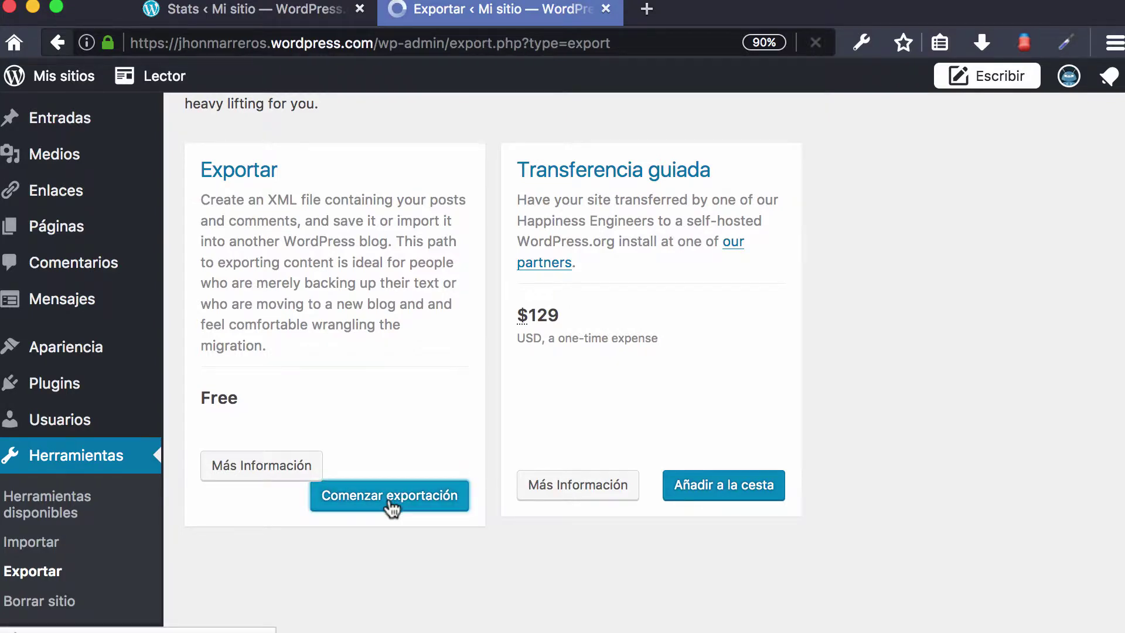
{"action": "scroll", "coordinate": [437, 460], "scroll_direction": "down", "scroll_amount": 2}
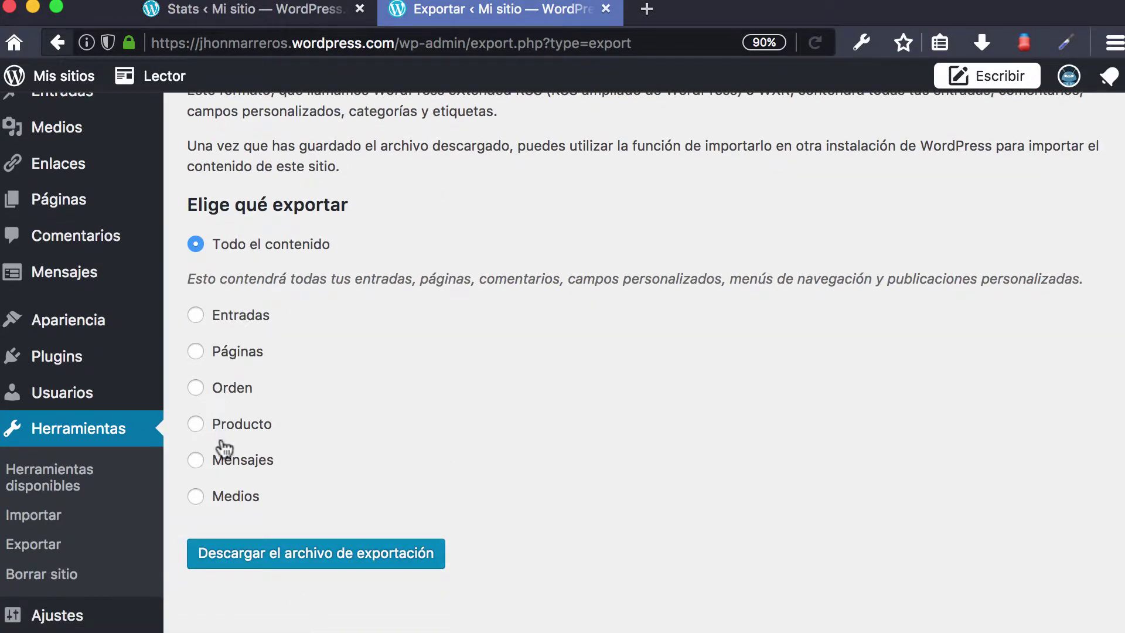
{"action": "left_click", "coordinate": [315, 566]}
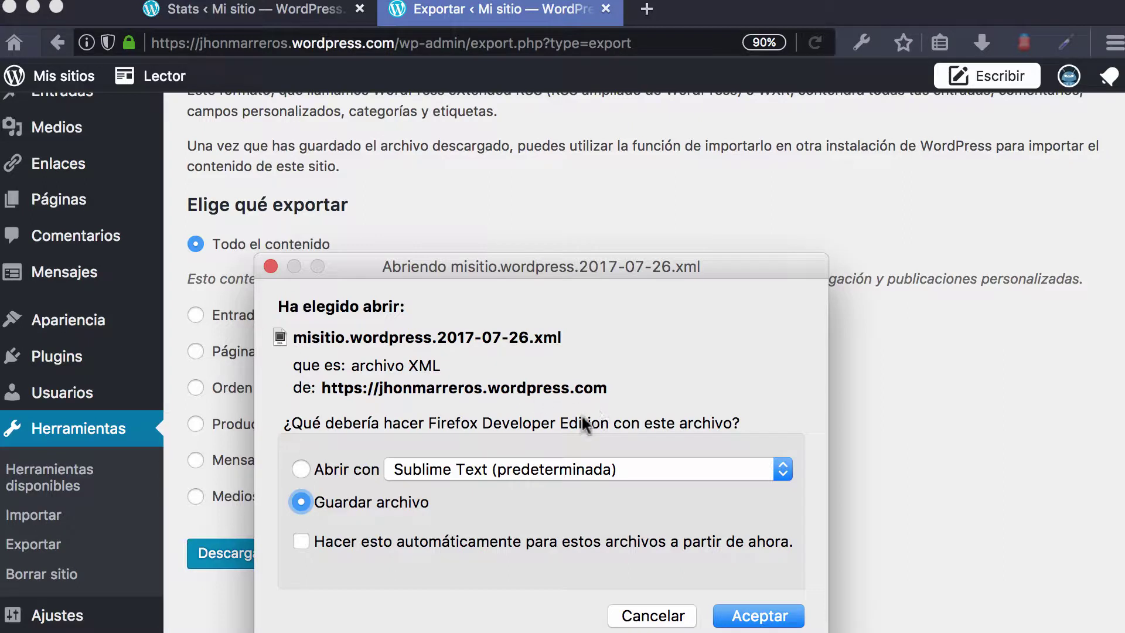
- Save misitio.wordpress.2017-07-26.xml, reveal it in Finder from Downloads, then close Finder
{"action": "left_click", "coordinate": [754, 616]}
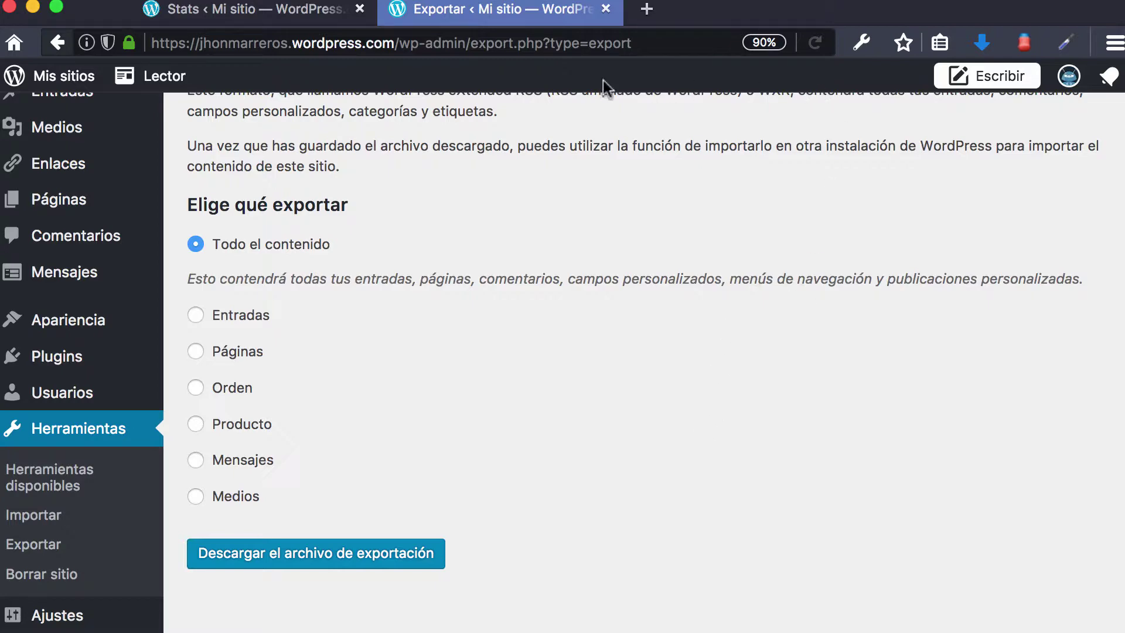
{"action": "scroll", "coordinate": [482, 170], "scroll_direction": "up", "scroll_amount": 3}
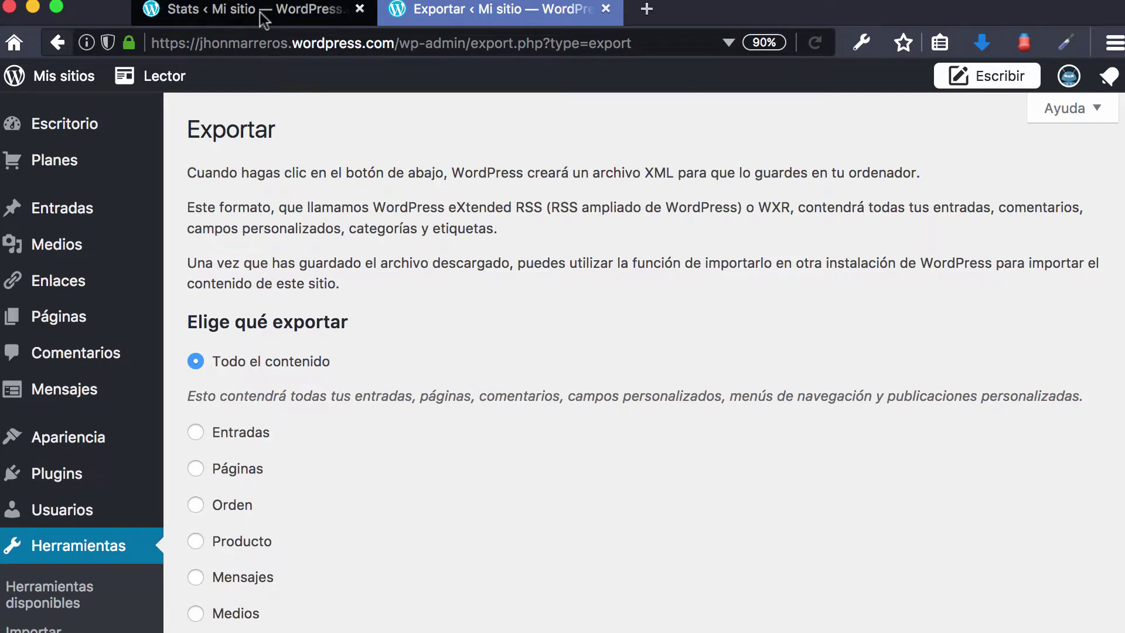
{"action": "left_click", "coordinate": [981, 43]}
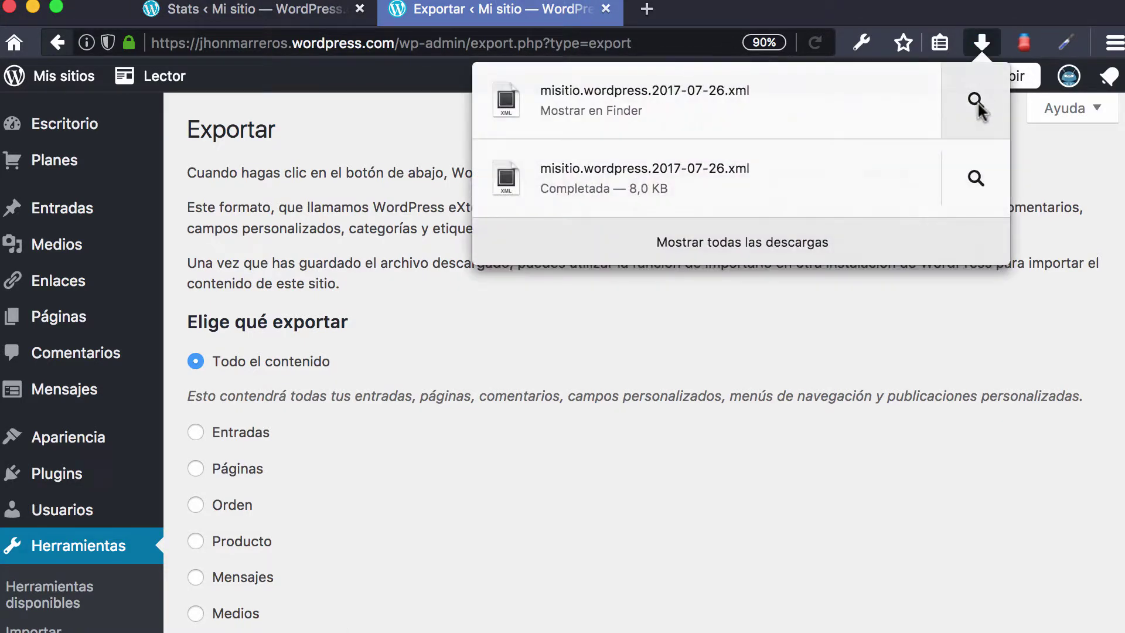
{"action": "left_click", "coordinate": [976, 101]}
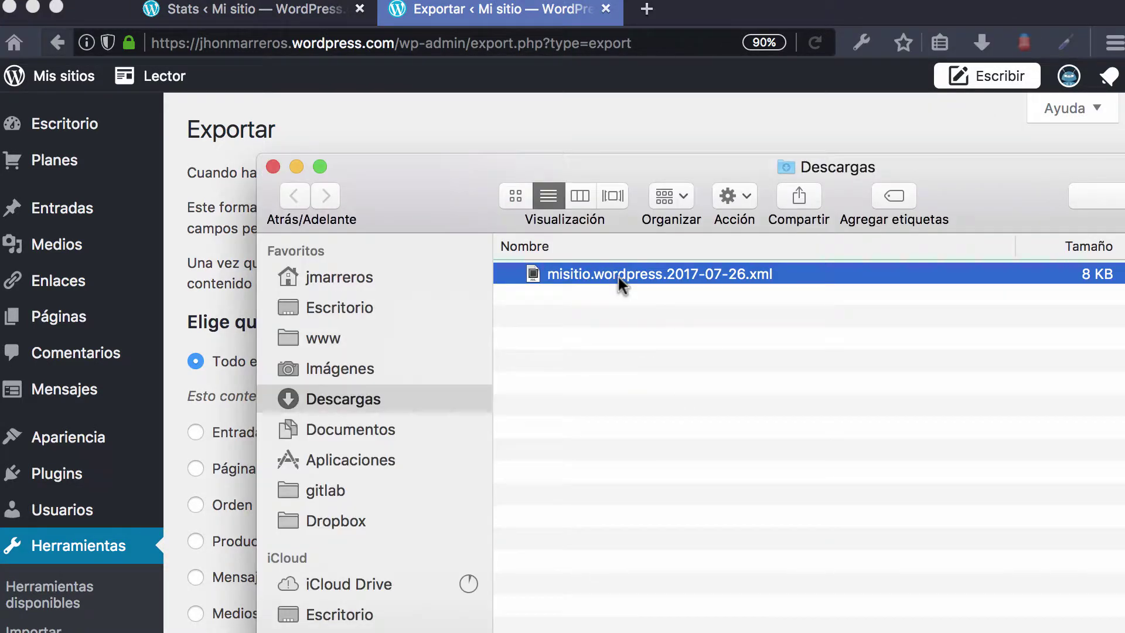
{"action": "key", "text": "super+BackSpace"}
{"action": "left_click", "coordinate": [272, 167]}
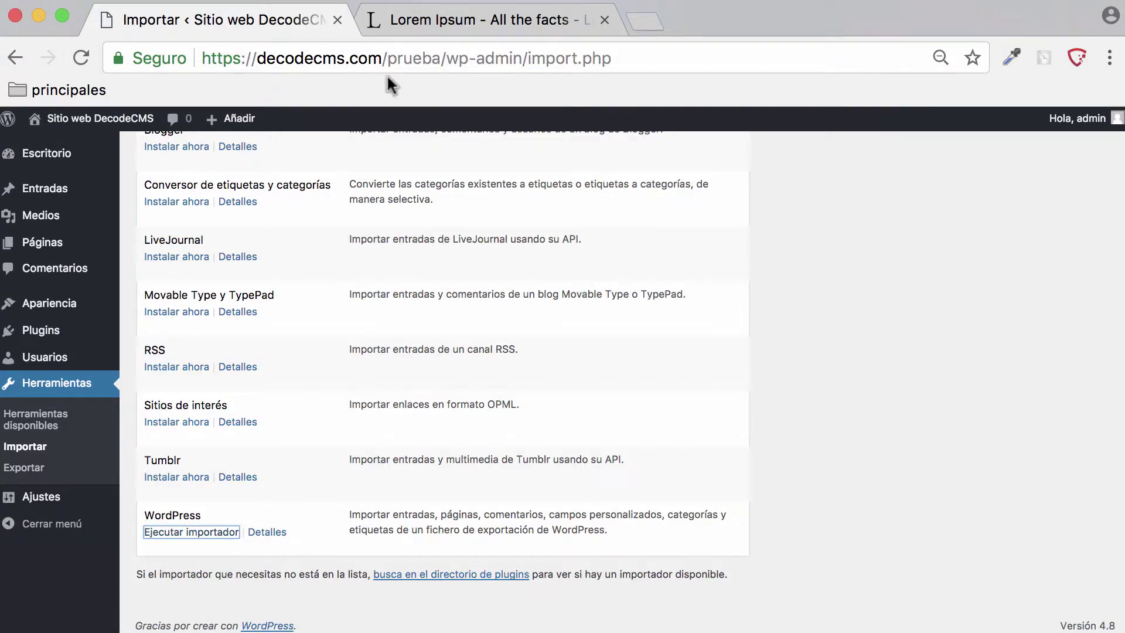
- Run the WordPress importer and upload misitio.wordpress.2017-07-26.xml for import
{"action": "mouse_move", "coordinate": [44, 500]}
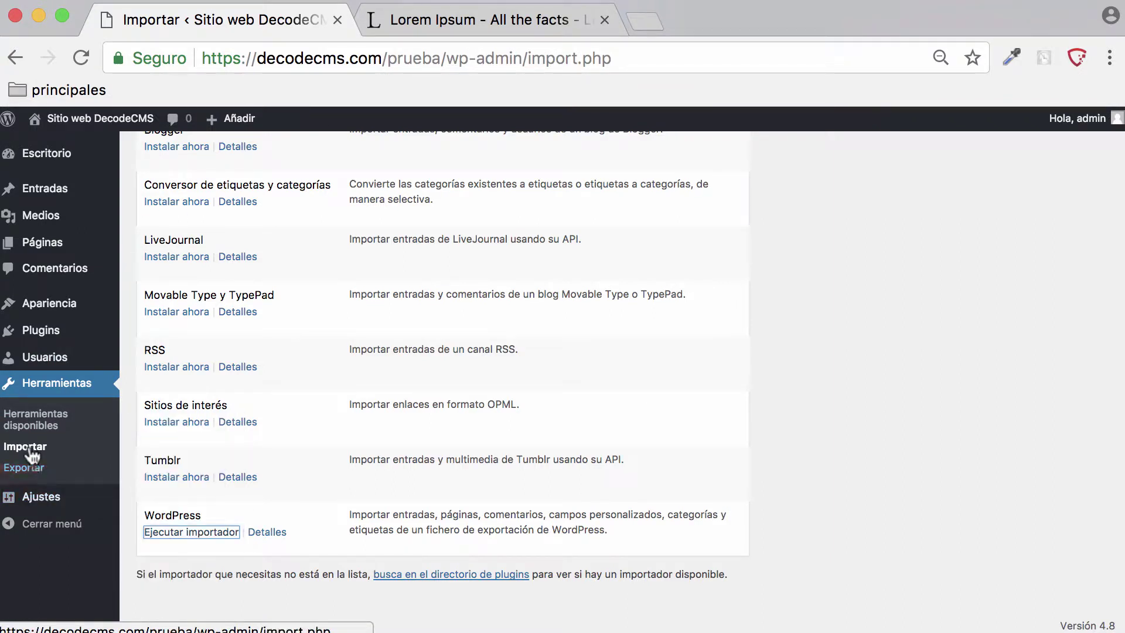
{"action": "left_click", "coordinate": [183, 543]}
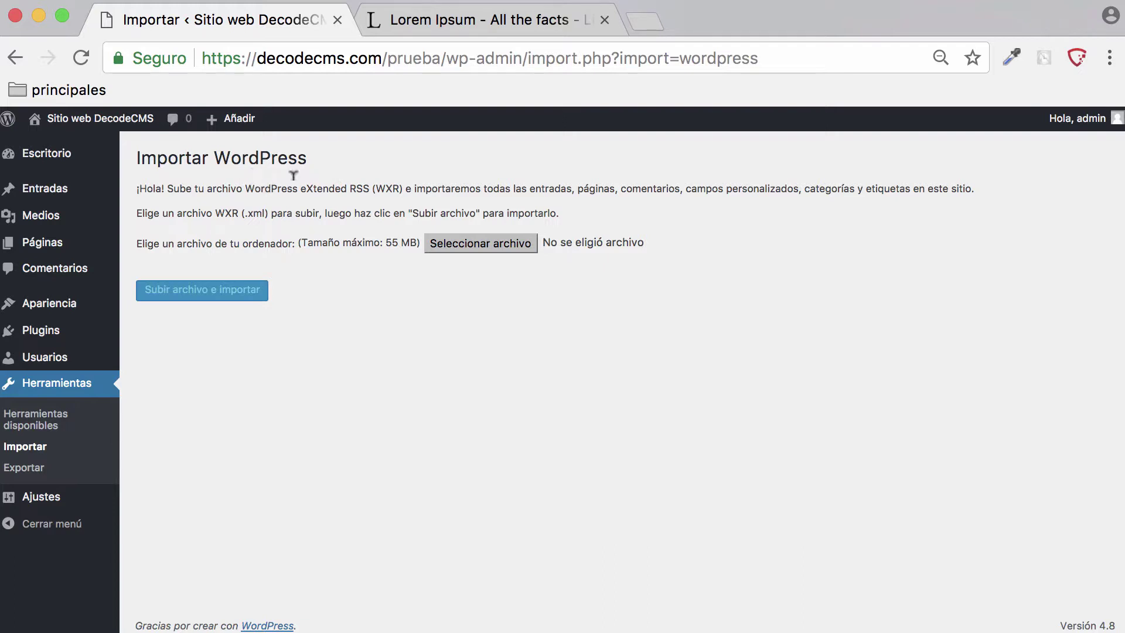
{"action": "left_click", "coordinate": [464, 245]}
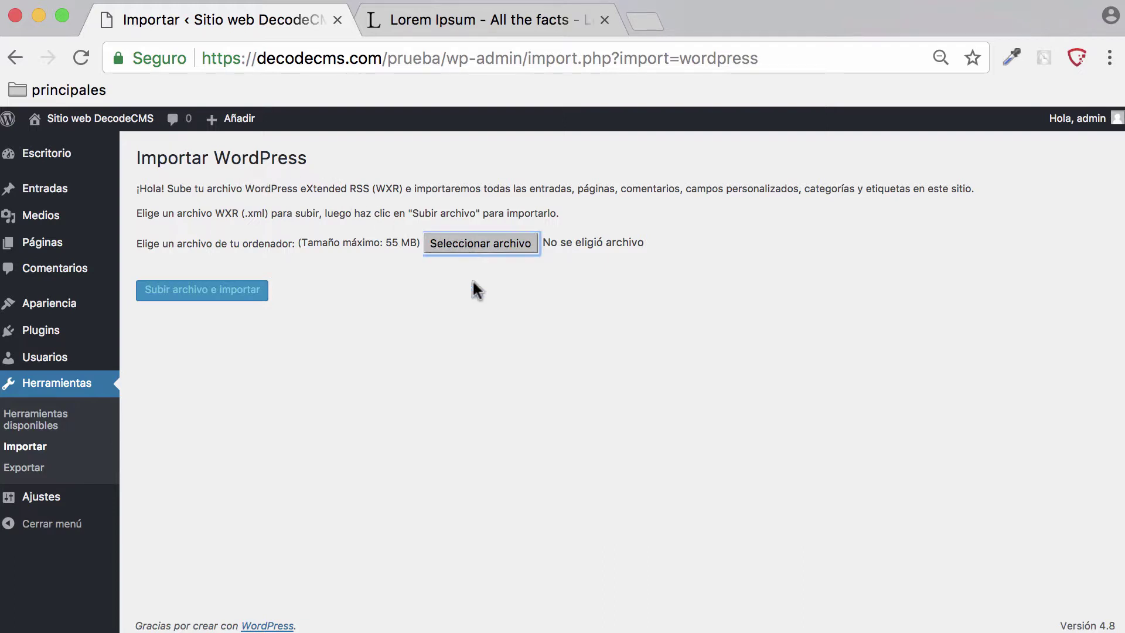
{"action": "left_click", "coordinate": [451, 244]}
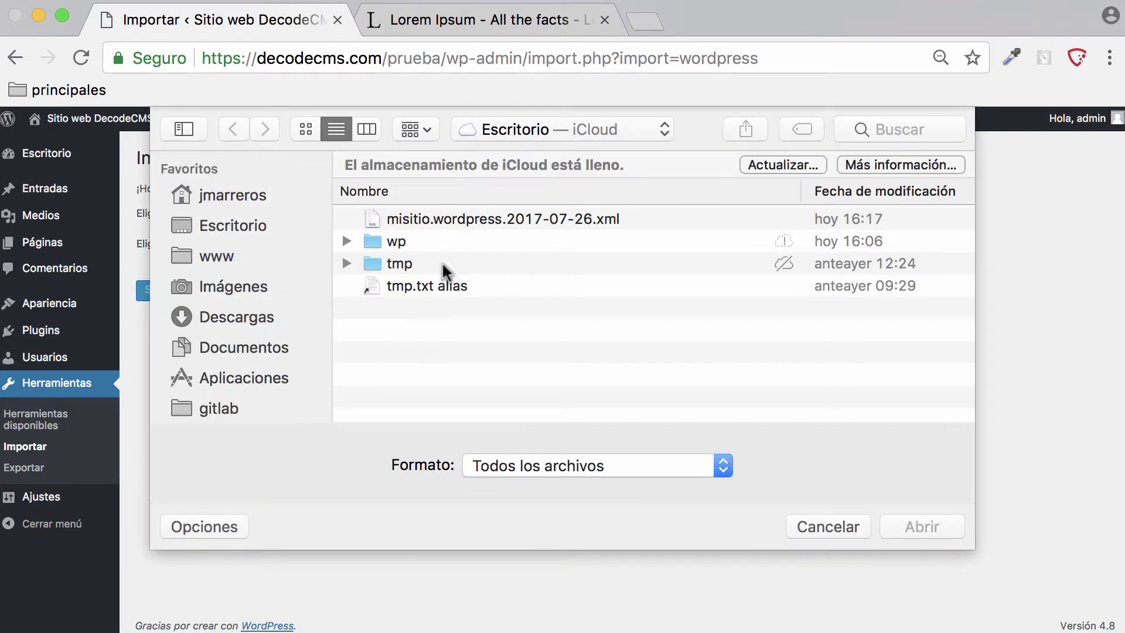
{"action": "left_click", "coordinate": [498, 220]}
{"action": "left_click", "coordinate": [901, 527]}
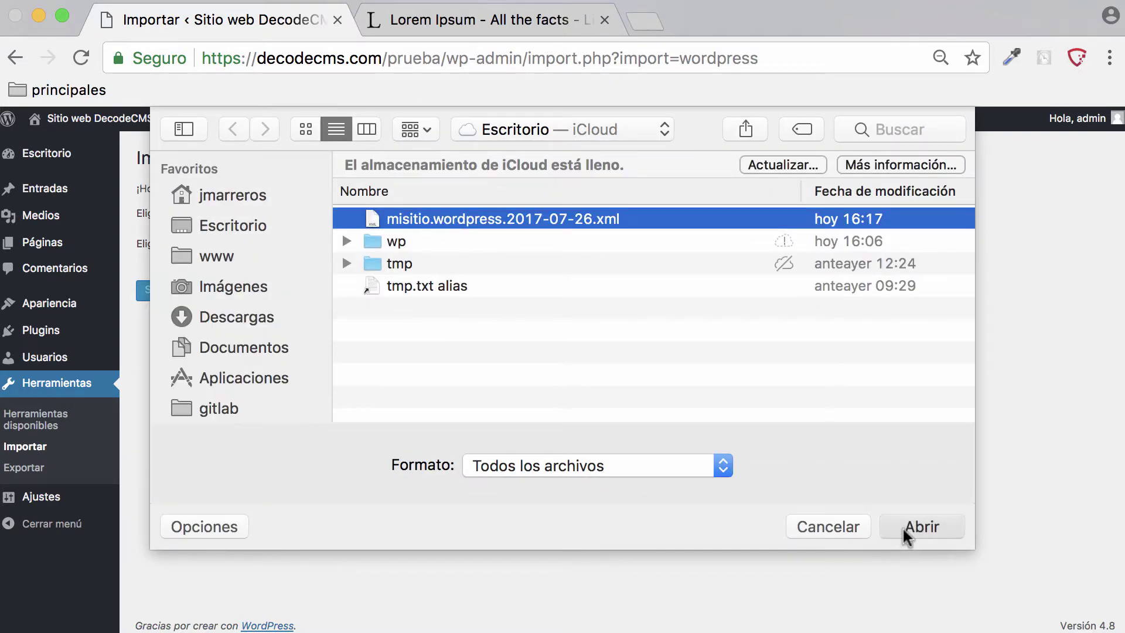
{"action": "left_click", "coordinate": [191, 300]}
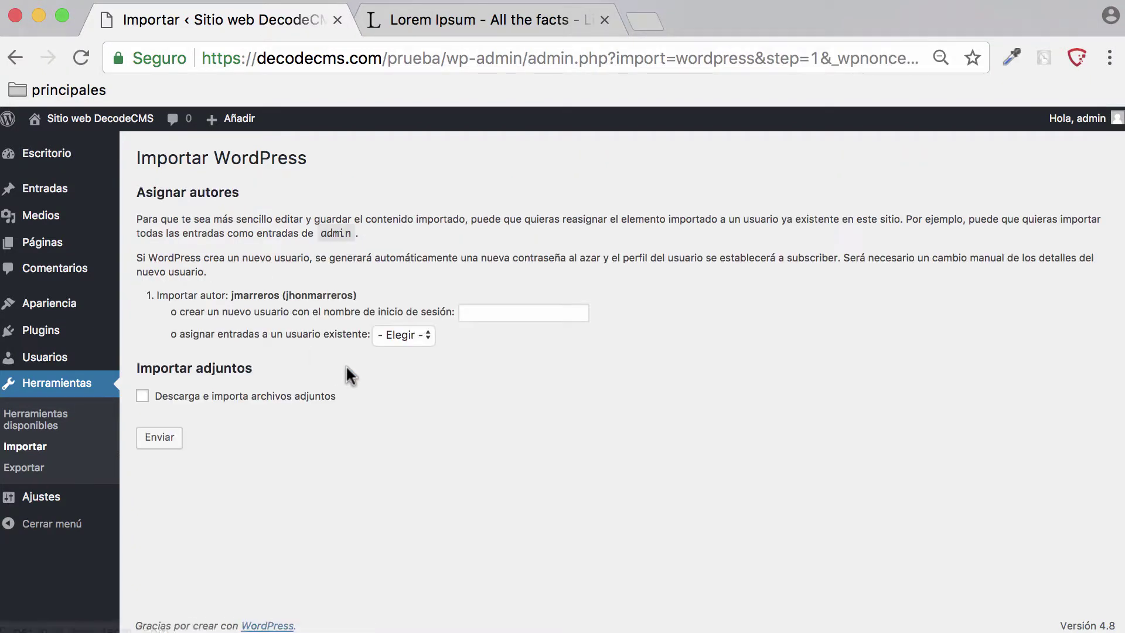
- Assign the imported posts to admin, leave attachment downloading off, and run the import
{"action": "left_click", "coordinate": [411, 335]}
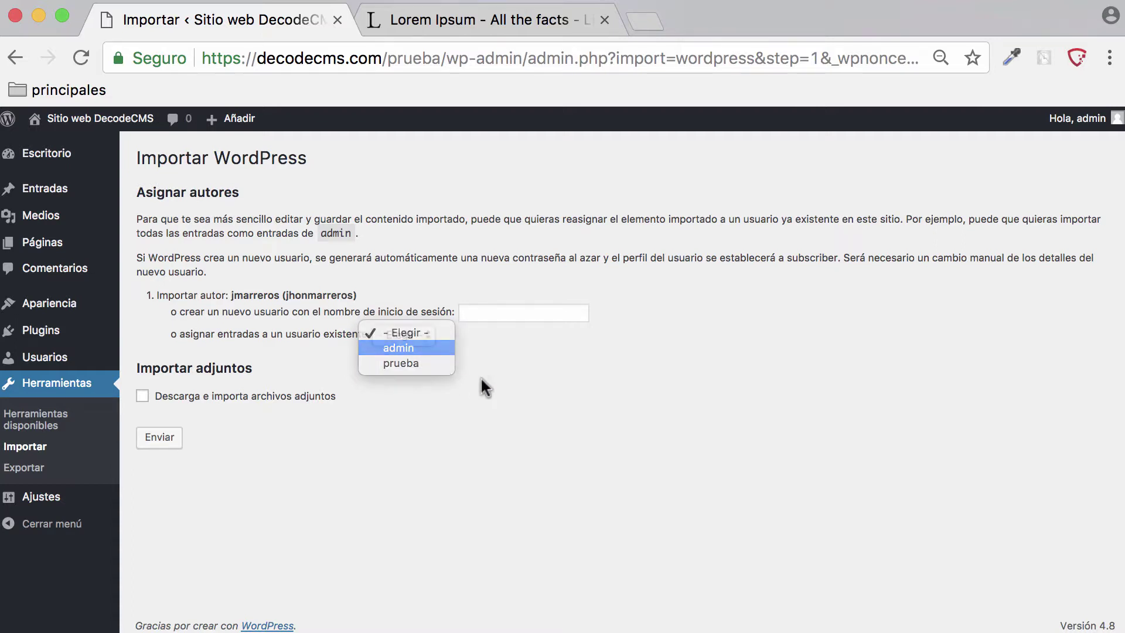
{"action": "key", "text": "Return"}
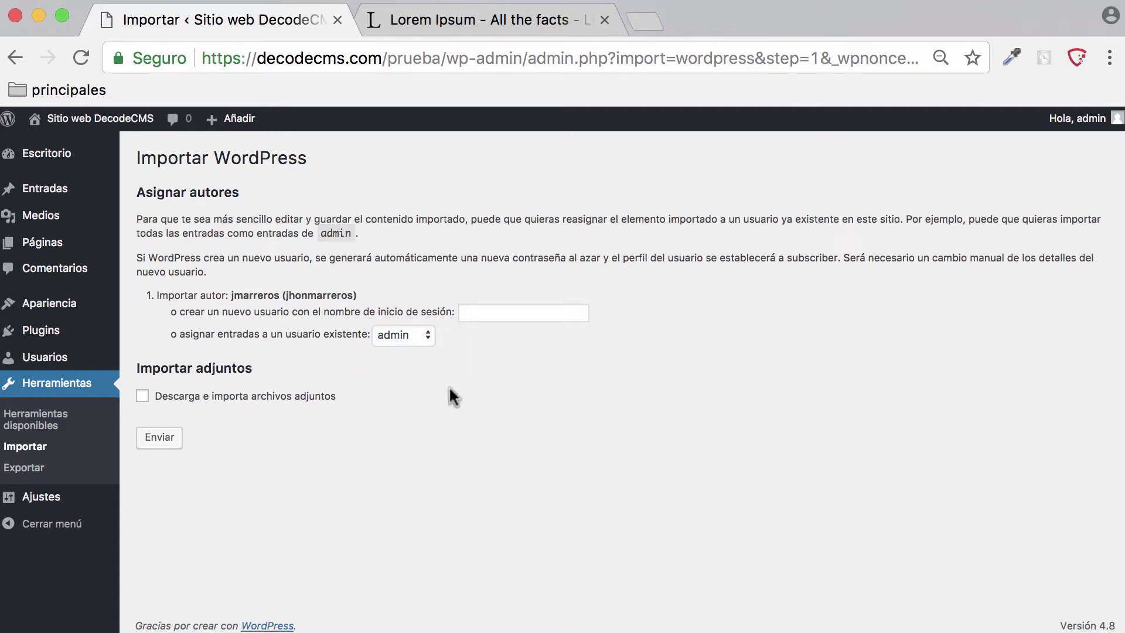
{"action": "left_click", "coordinate": [233, 404]}
{"action": "left_click", "coordinate": [217, 405]}
{"action": "left_click", "coordinate": [159, 440]}
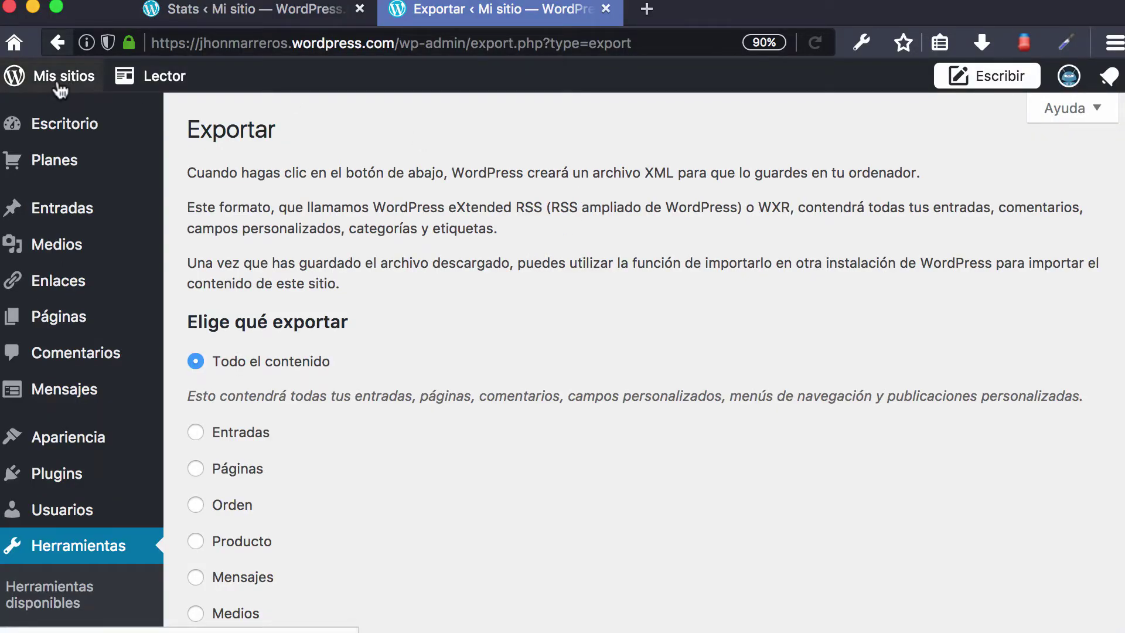
- Browse jhonmarreros.wordpress.com in a new tab, then return to the import result page
{"action": "left_click", "coordinate": [647, 8]}
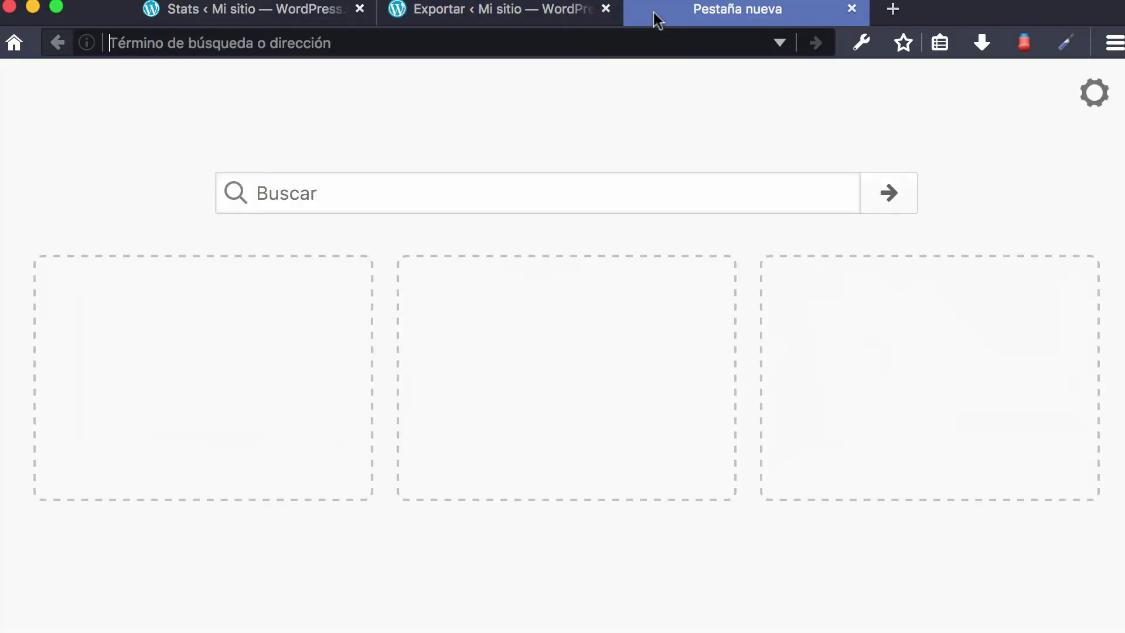
{"action": "type", "text": "jhonmarrer"}
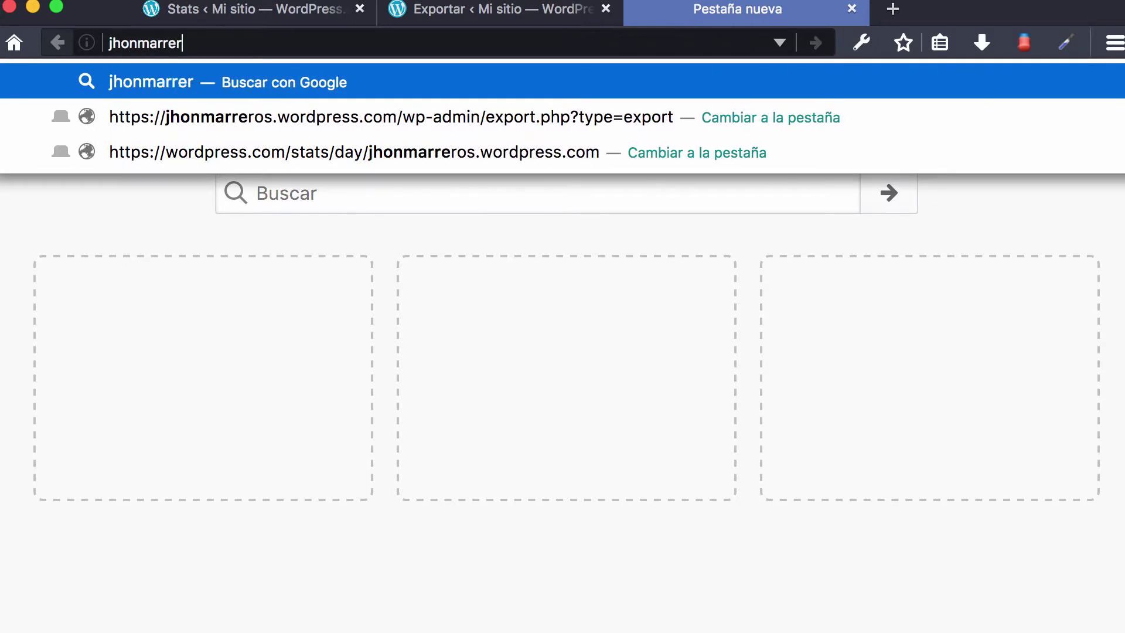
{"action": "type", "text": "os.wordp"}
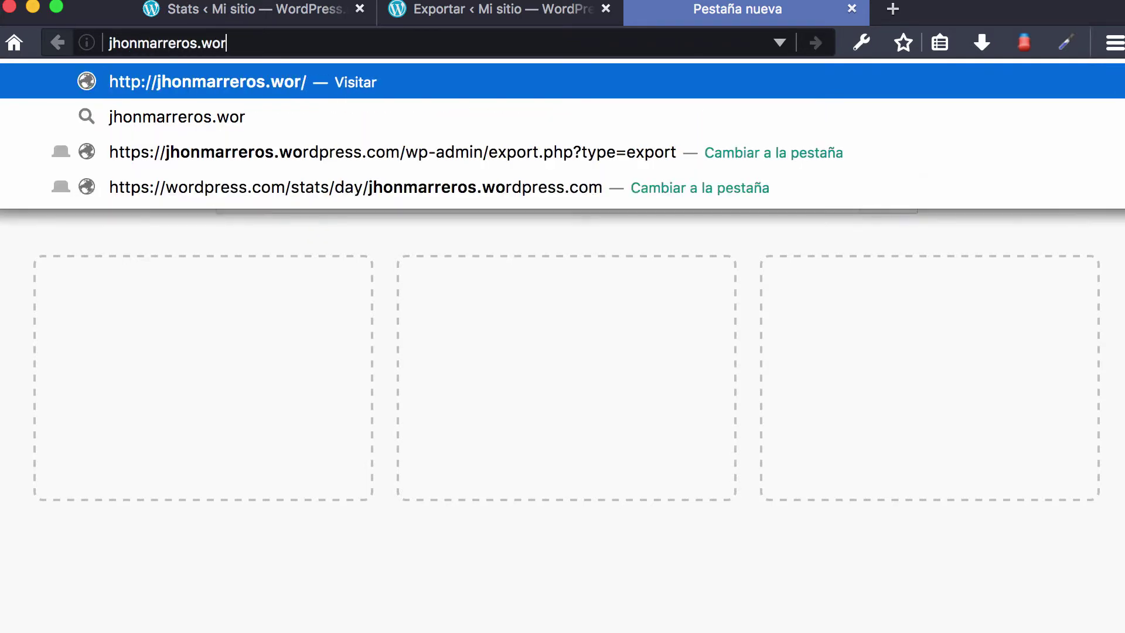
{"action": "type", "text": "ress.com"}
{"action": "key", "text": "Return"}
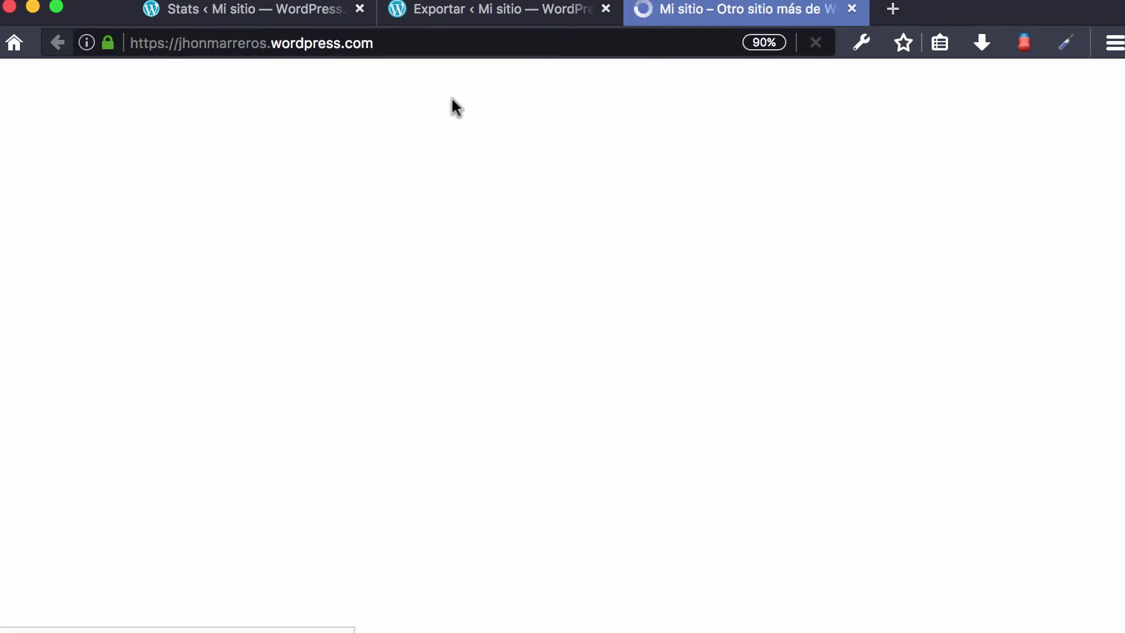
{"action": "scroll", "coordinate": [495, 202], "scroll_direction": "down", "scroll_amount": 6}
{"action": "scroll", "coordinate": [493, 196], "scroll_direction": "up", "scroll_amount": 6}
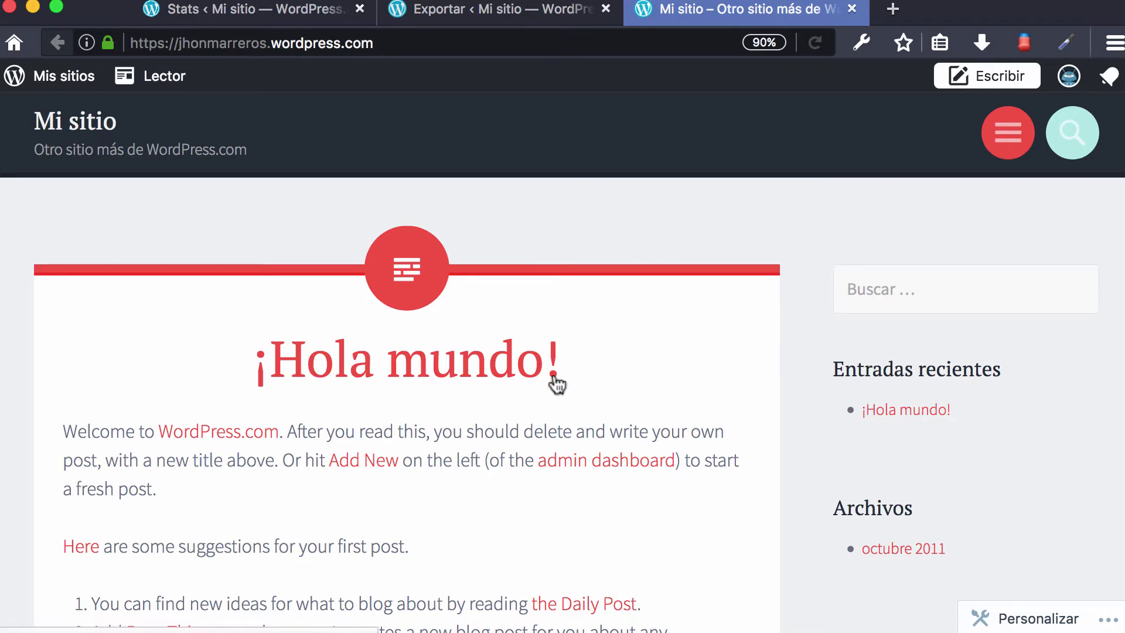
{"action": "left_click", "coordinate": [489, 11]}
{"action": "left_click", "coordinate": [221, 17]}
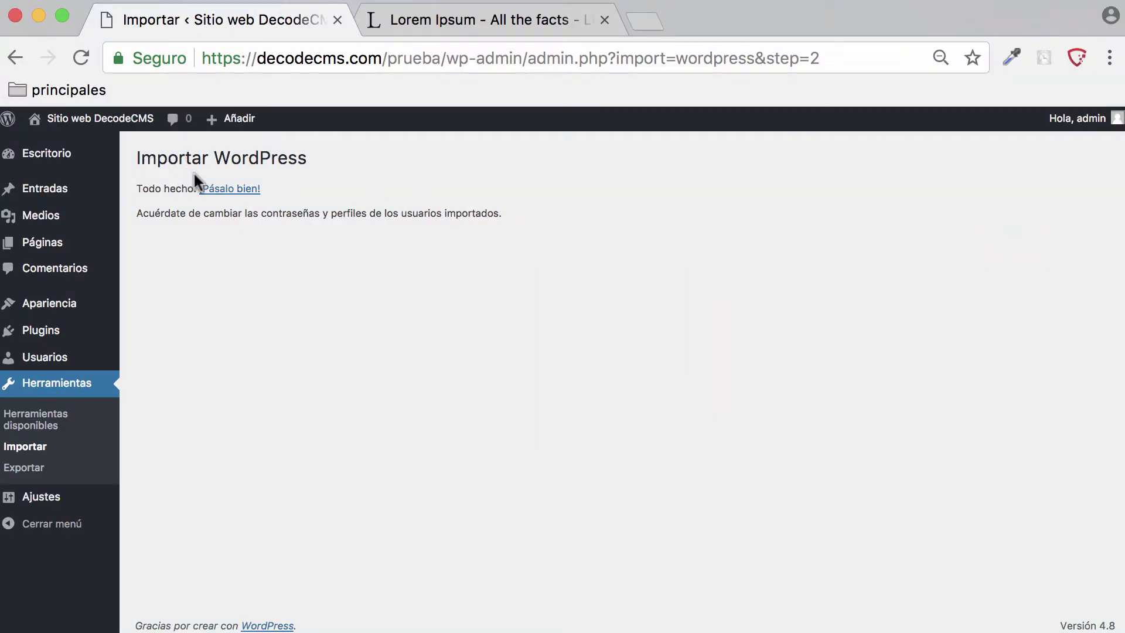
- Review the imported posts under Entradas, then the Noticias, Cultura, Deportes and Sin categoría categories
{"action": "left_click", "coordinate": [64, 197]}
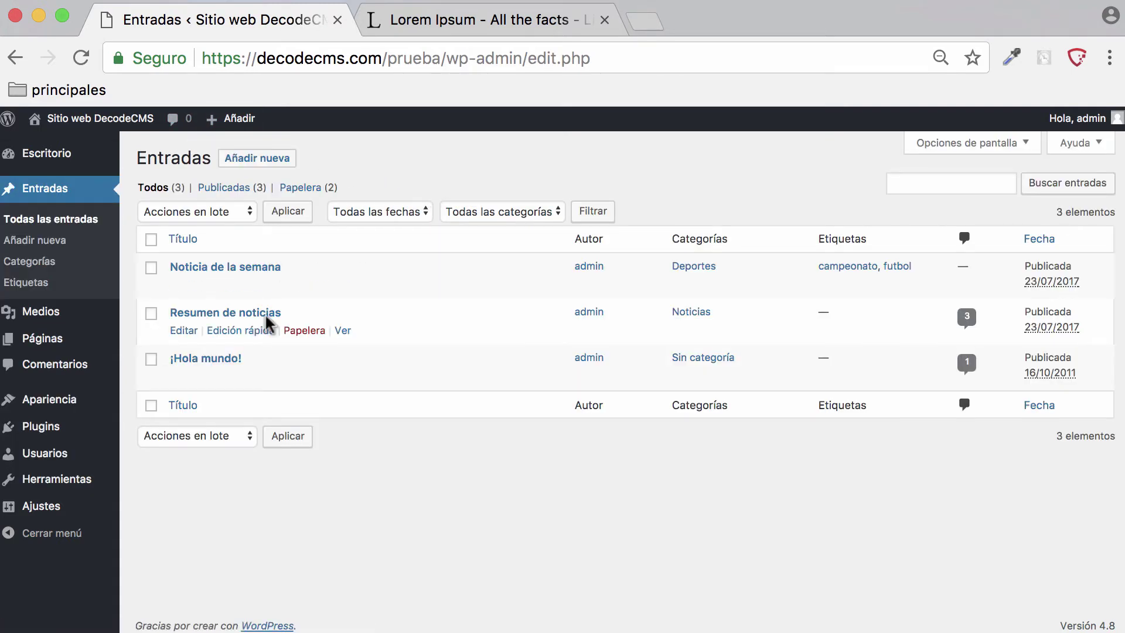
{"action": "mouse_move", "coordinate": [225, 357]}
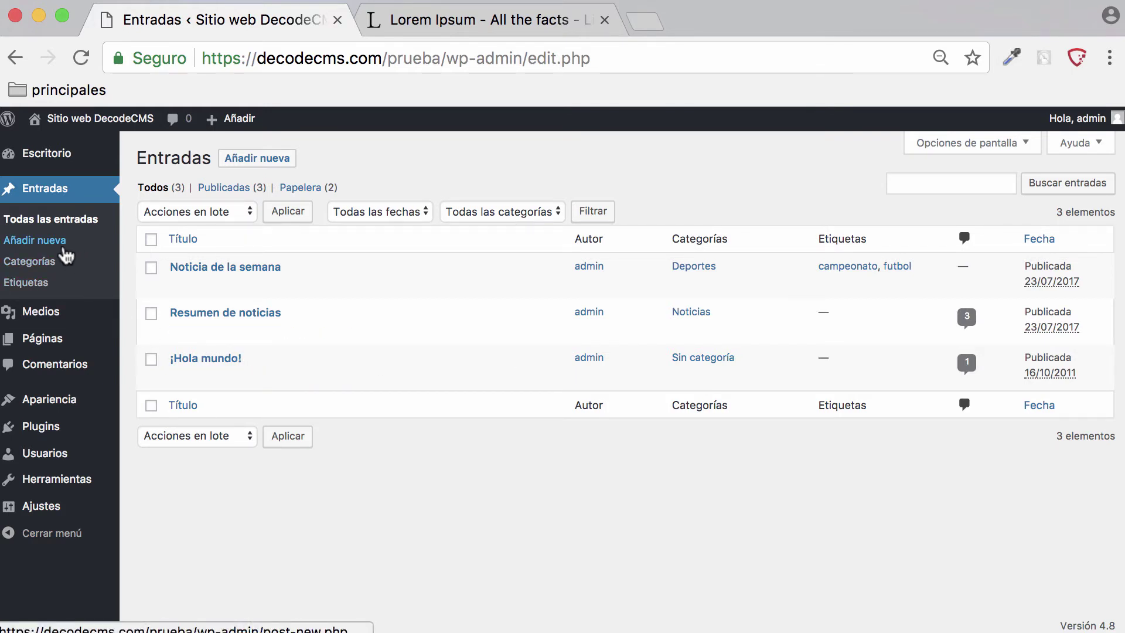
{"action": "left_click", "coordinate": [41, 264]}
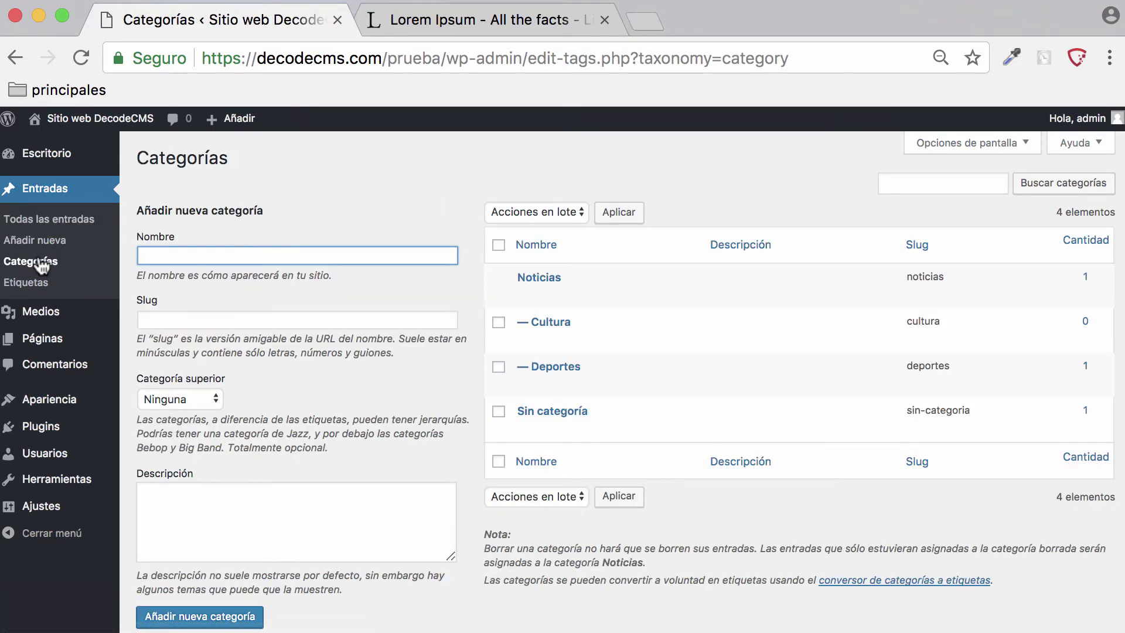
{"action": "mouse_move", "coordinate": [574, 419]}
{"action": "mouse_move", "coordinate": [47, 491]}
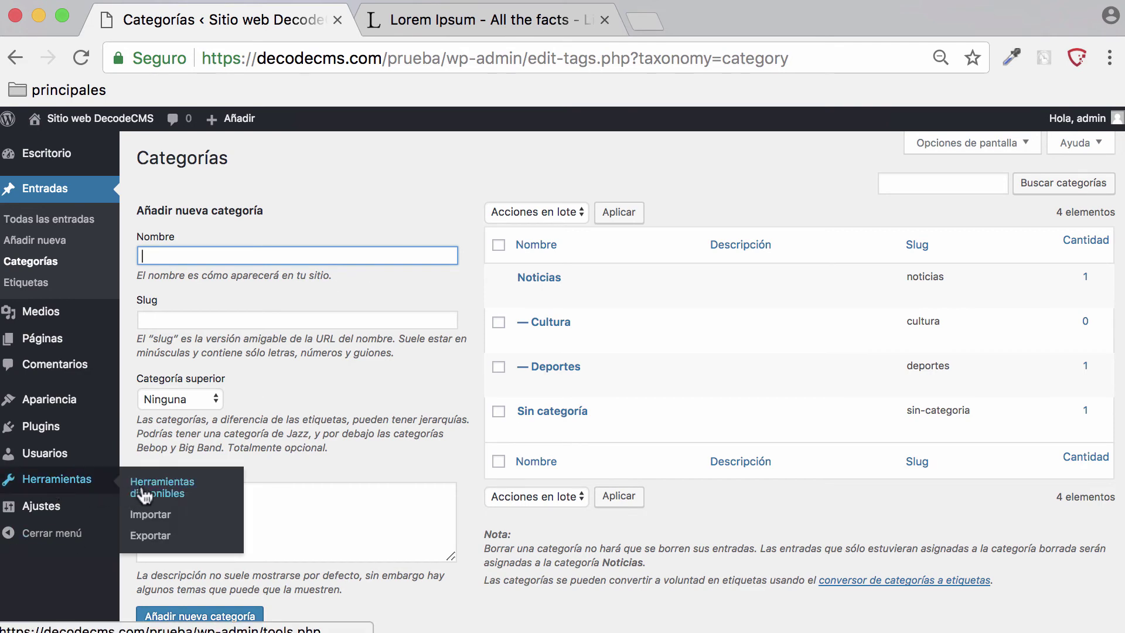